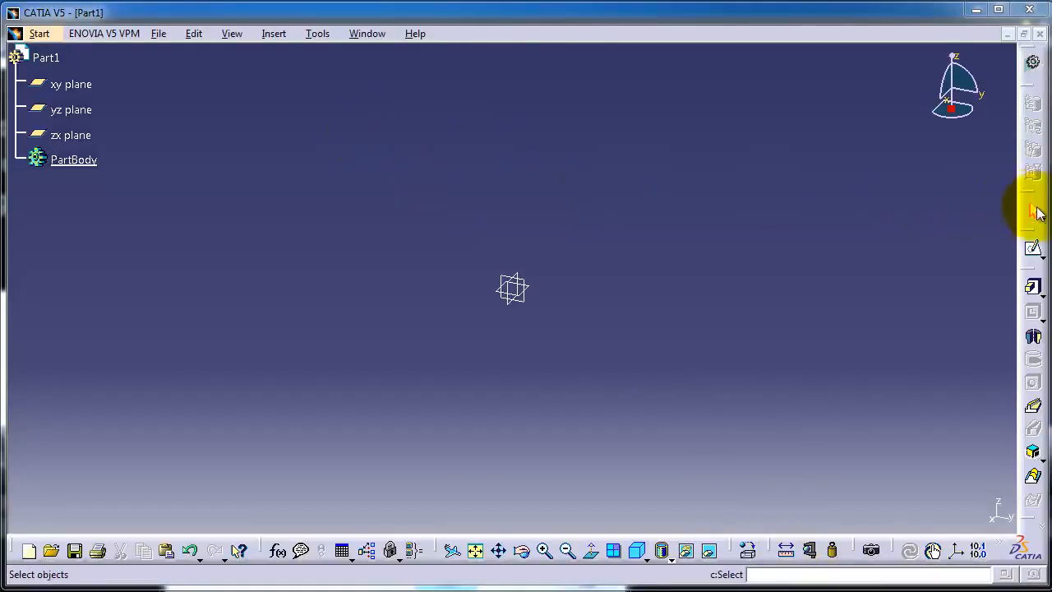
Start a new sketch on the zx plane
click(1033, 247)
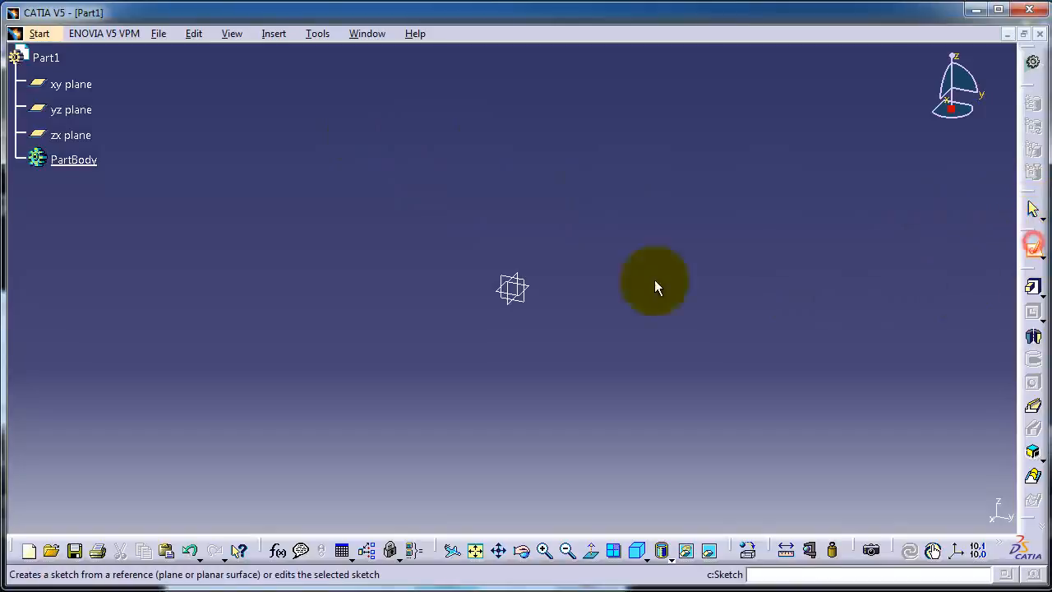
click(521, 284)
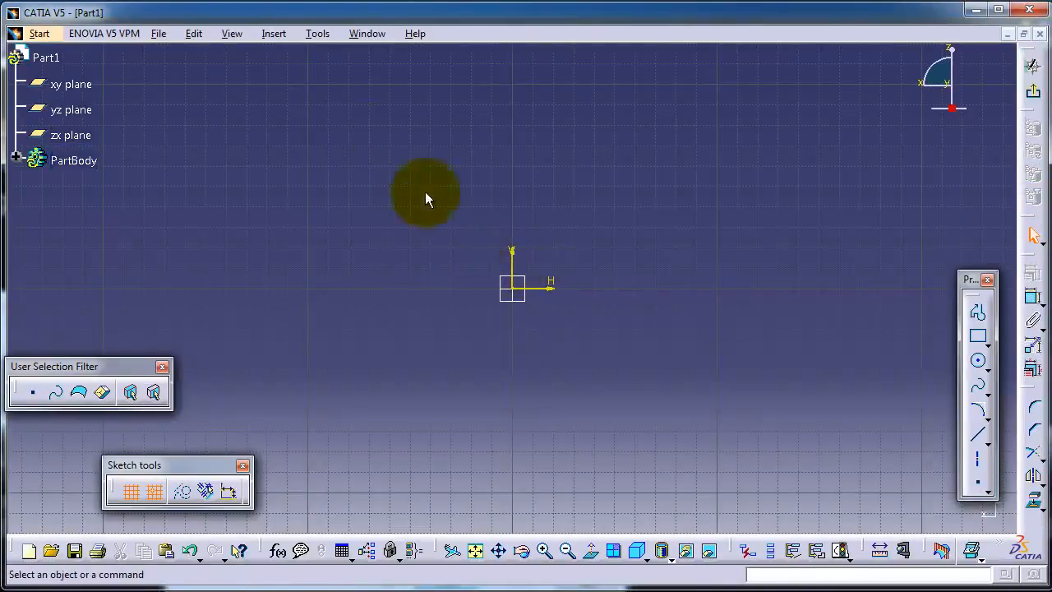
click(272, 35)
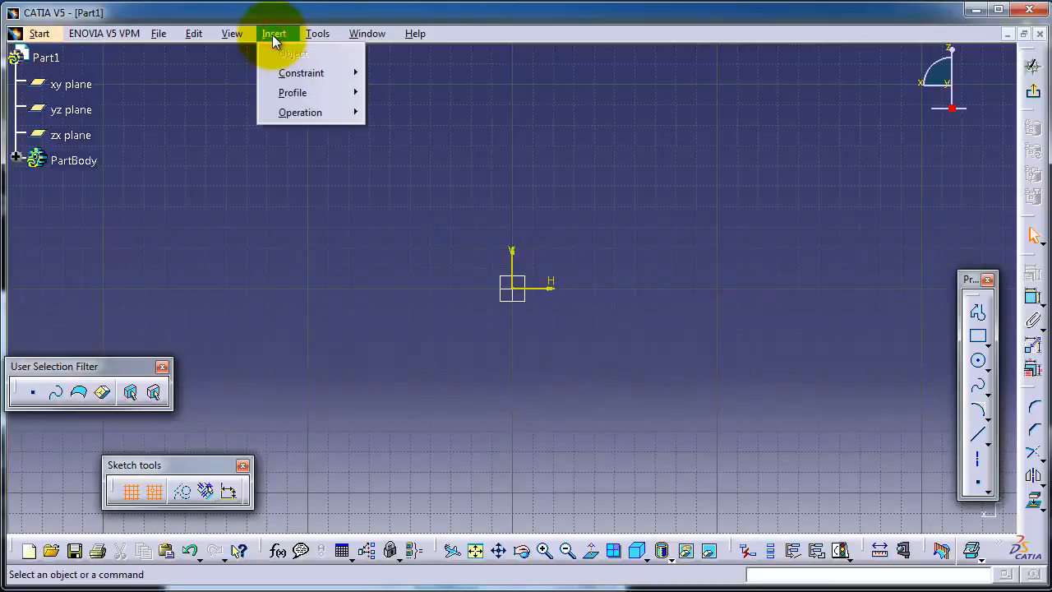
mouse_move(309, 92)
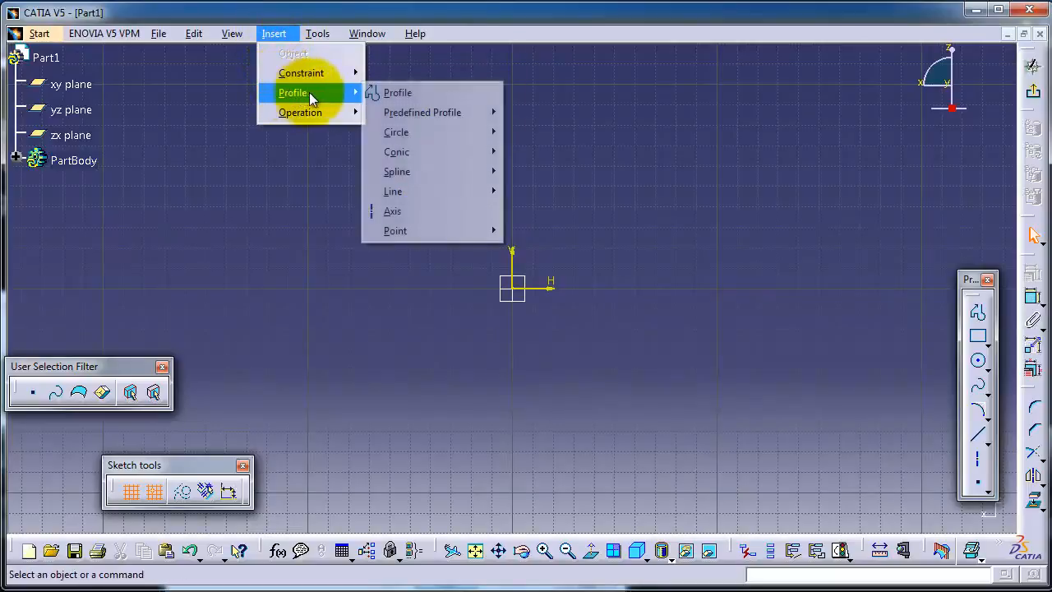
mouse_move(415, 173)
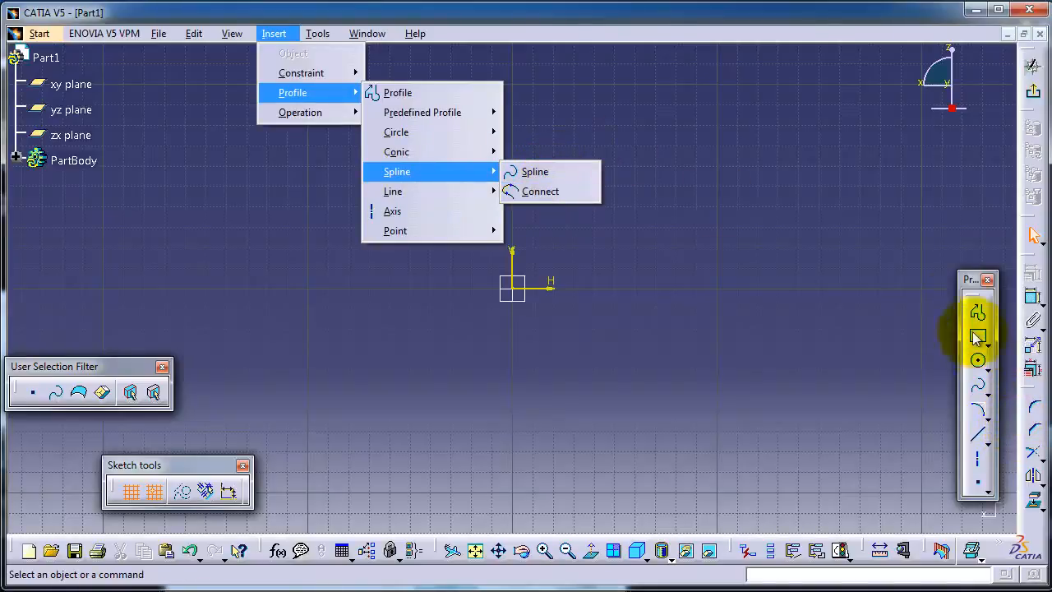
click(969, 281)
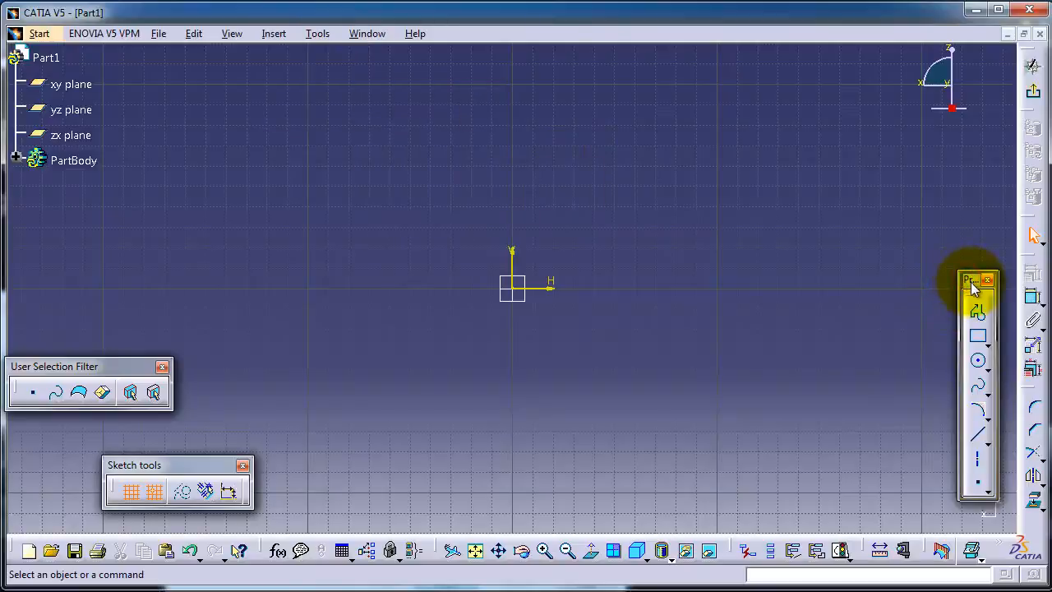
Draw an open five-point spline from (-140, 10) mm over a crest, through a dip at (70, 30) and a second crest, to (210, 50) mm
click(977, 388)
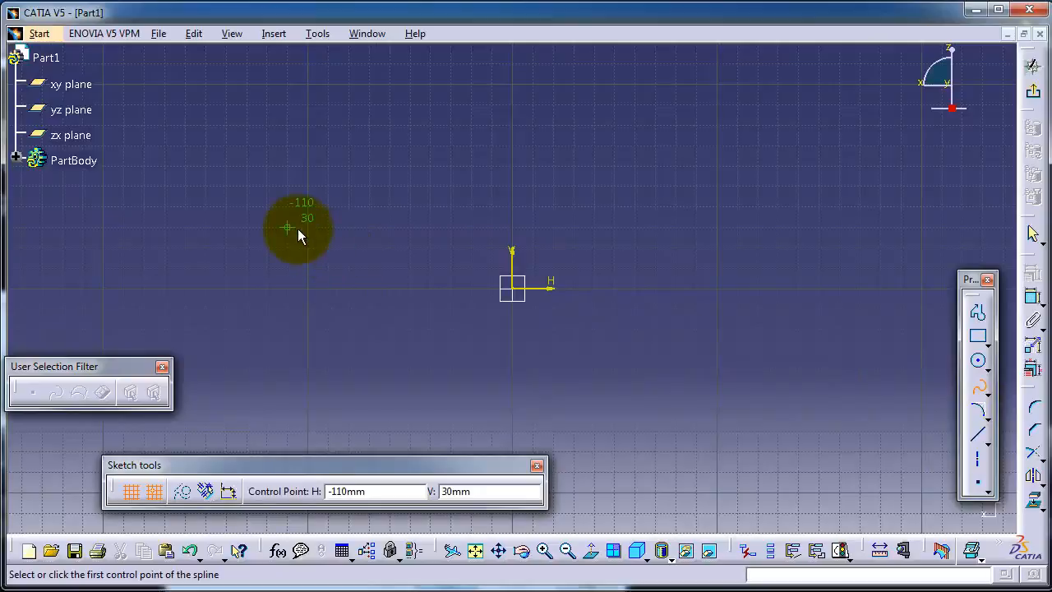
click(223, 269)
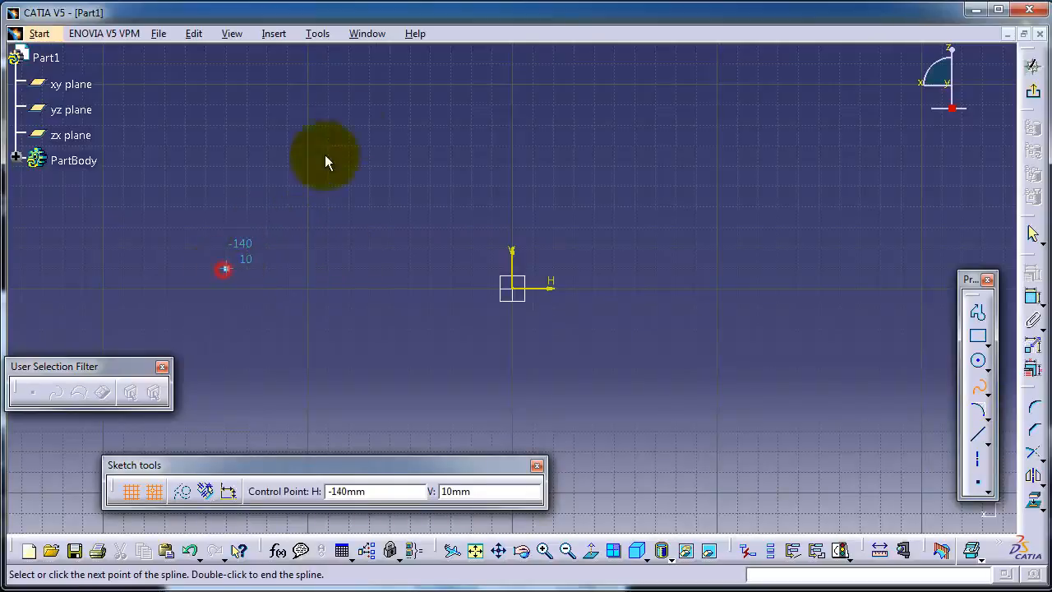
click(384, 117)
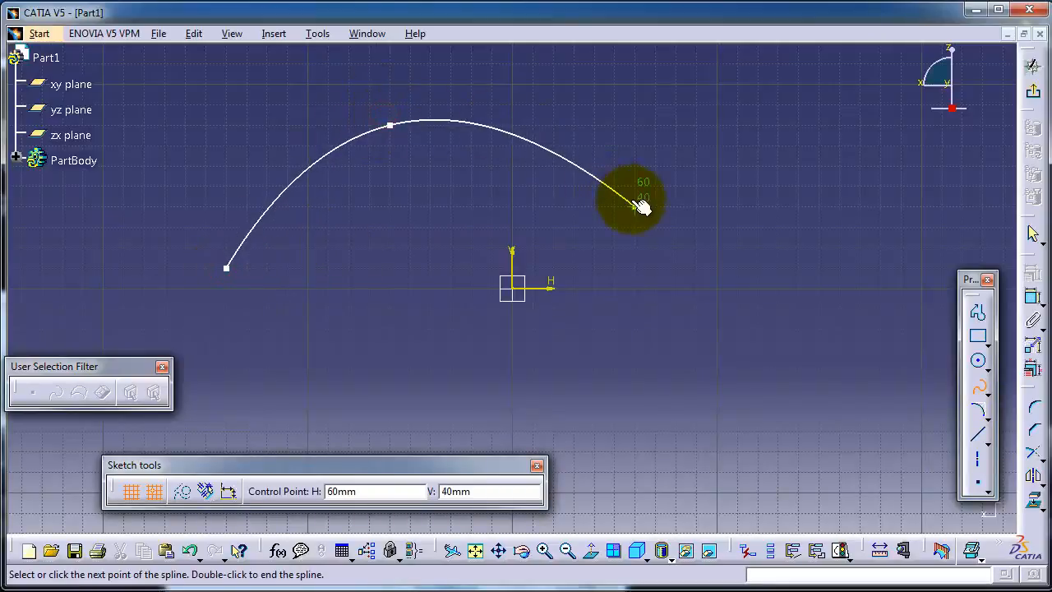
click(658, 227)
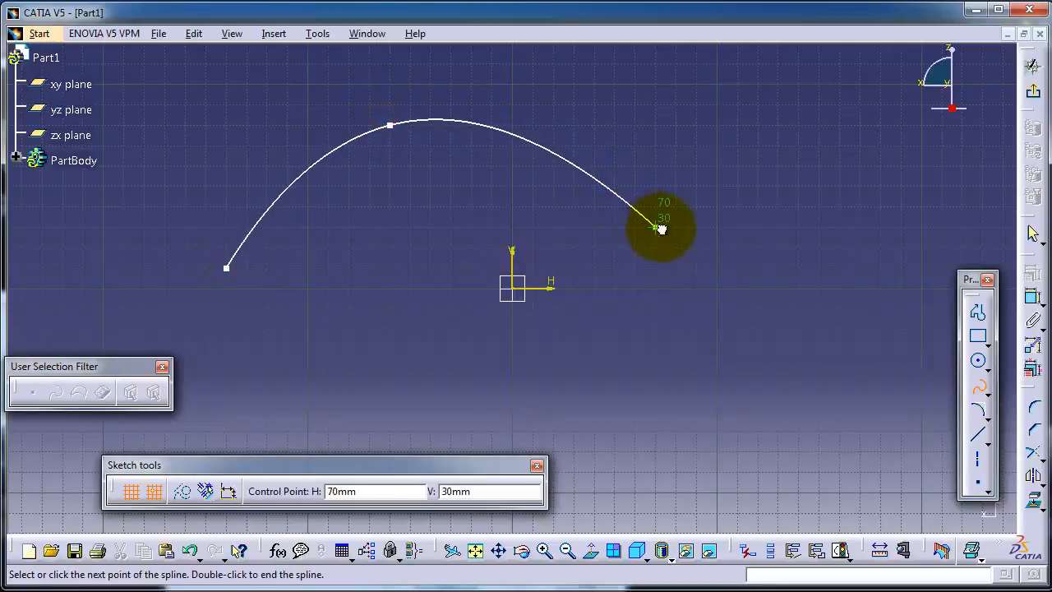
click(901, 167)
right_click(922, 178)
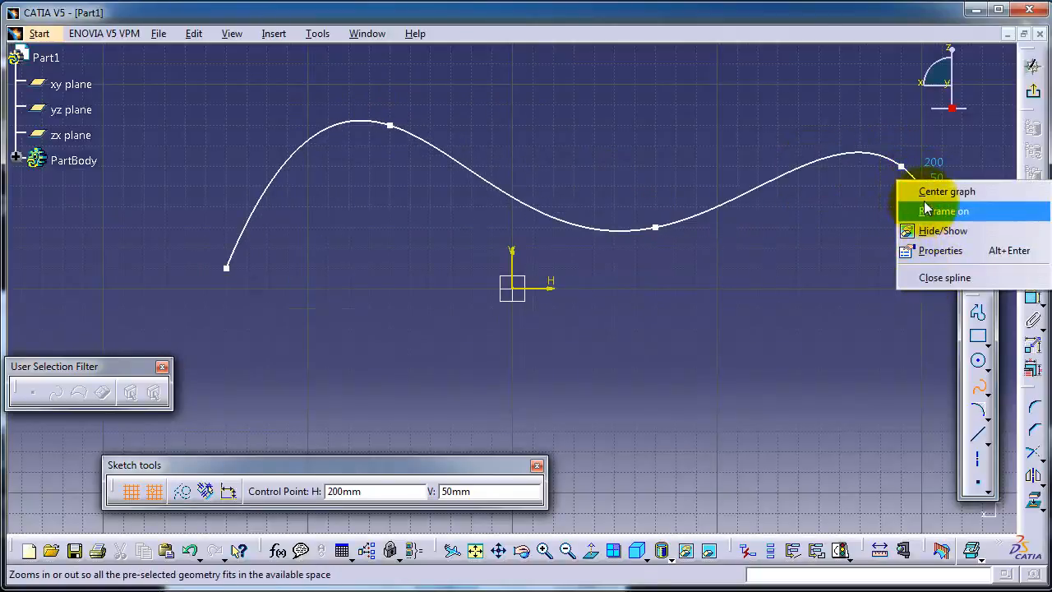
click(926, 189)
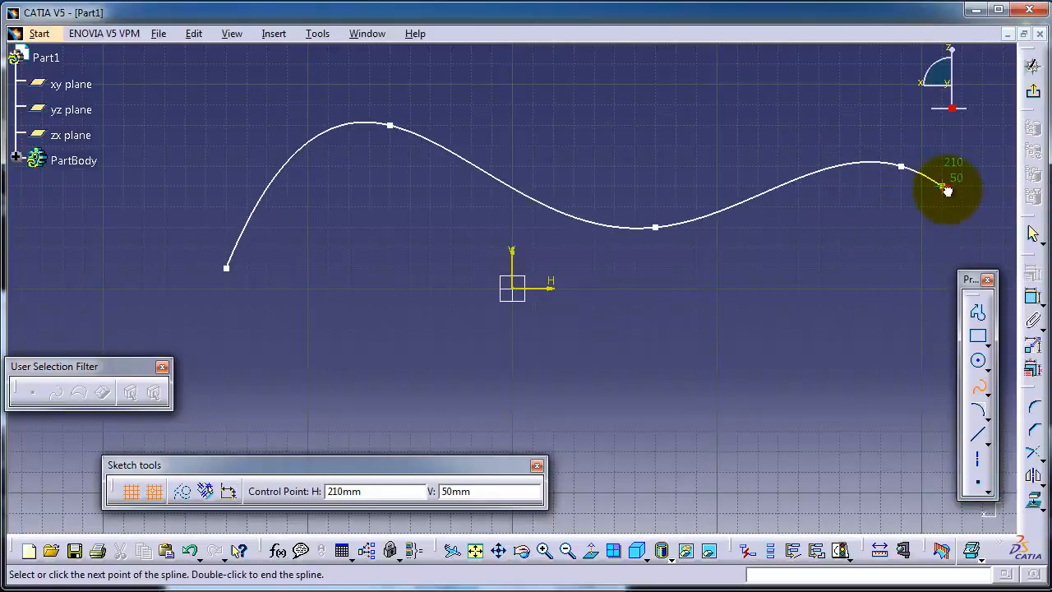
double_click(947, 188)
Examine the spline's control points, selecting them one by one back to its start point
middle_drag(645, 181, 597, 178)
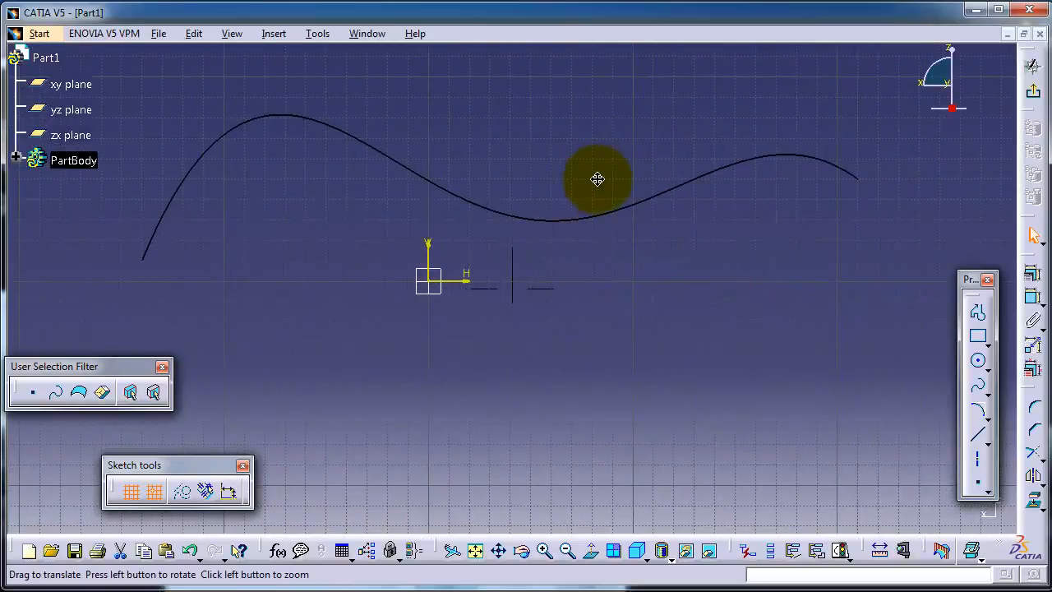
middle_drag(609, 280, 616, 285)
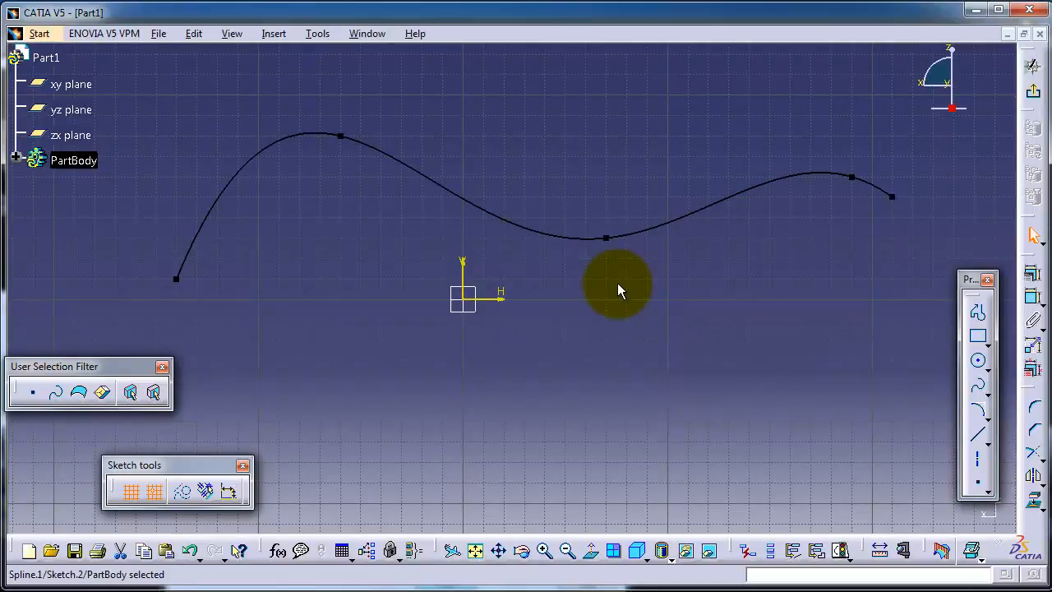
middle_drag(608, 220, 578, 223)
click(581, 224)
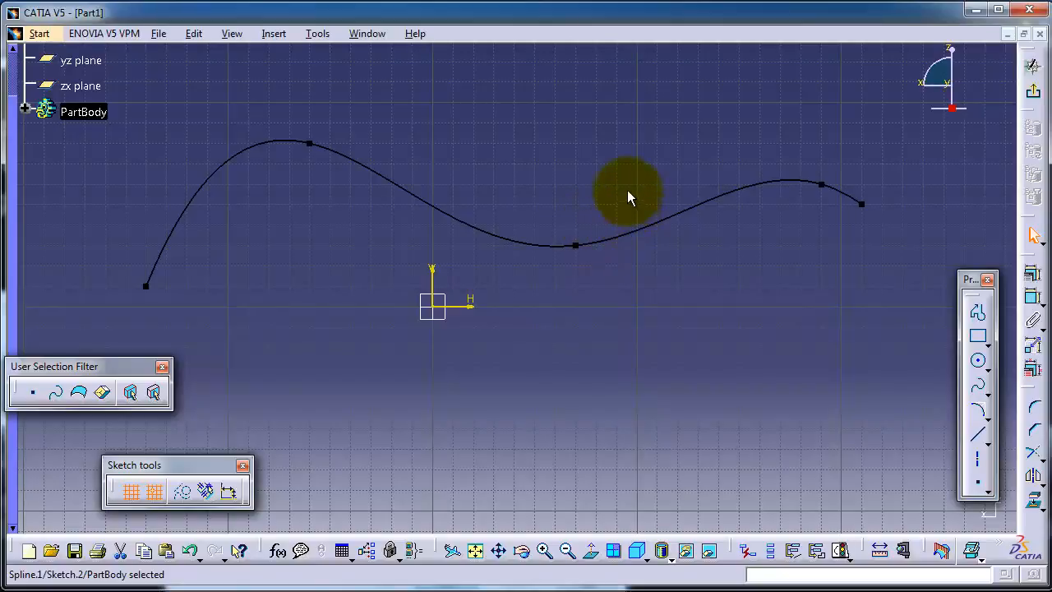
scroll(611, 182, up, 2)
middle_drag(609, 184, 531, 182)
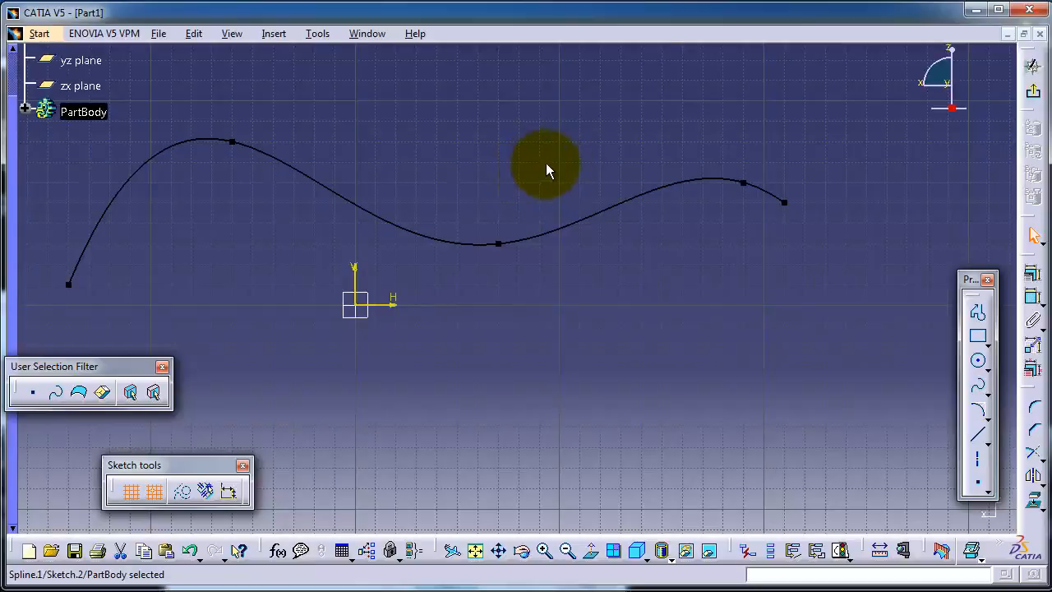
mouse_move(492, 167)
middle_down()
mouse_move(538, 145)
mouse_move(531, 164)
middle_up()
click(497, 219)
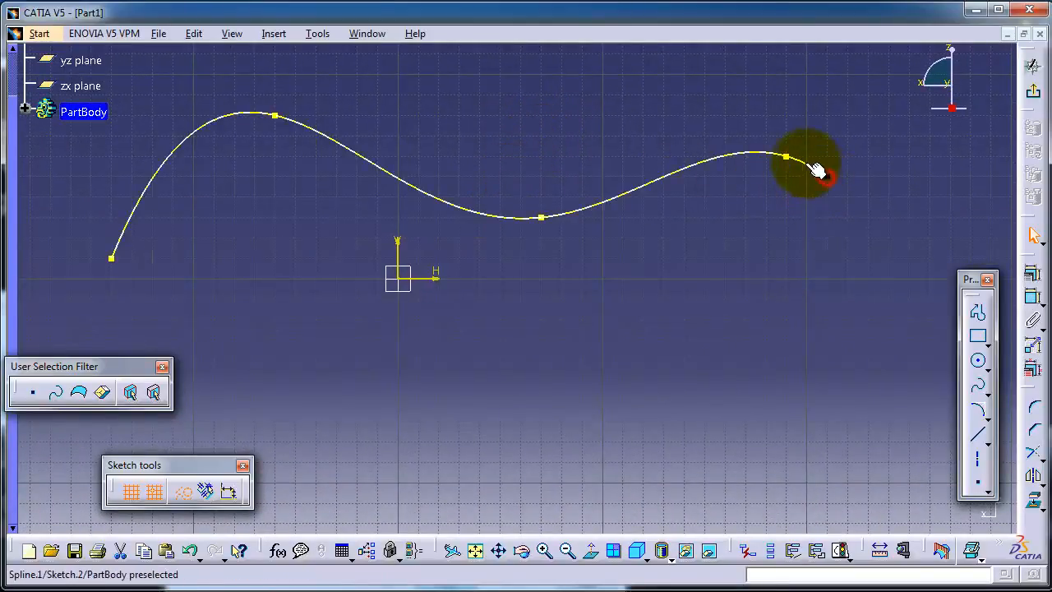
click(786, 156)
click(542, 217)
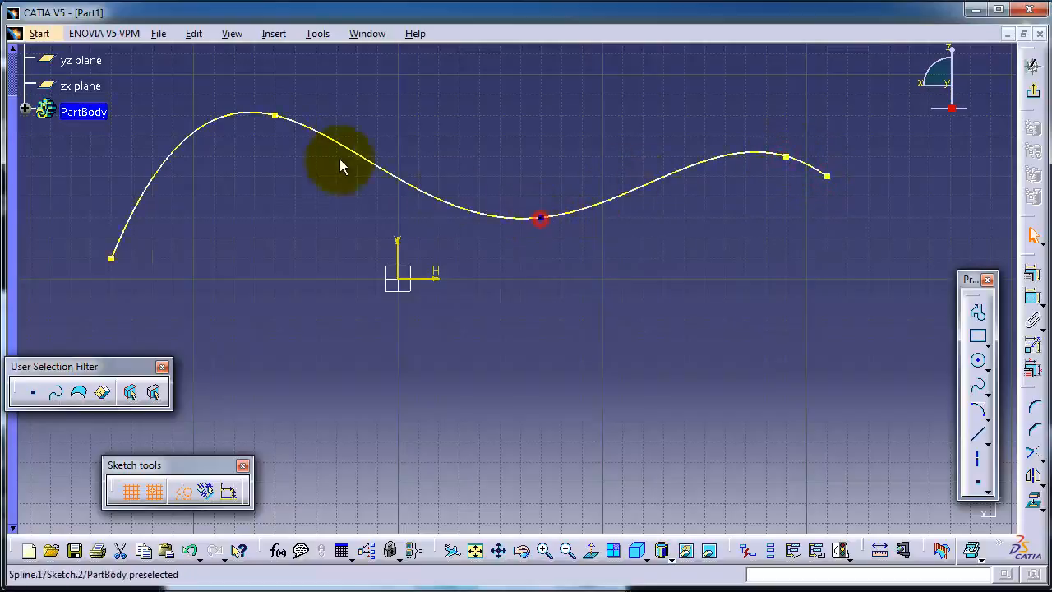
click(276, 116)
click(112, 259)
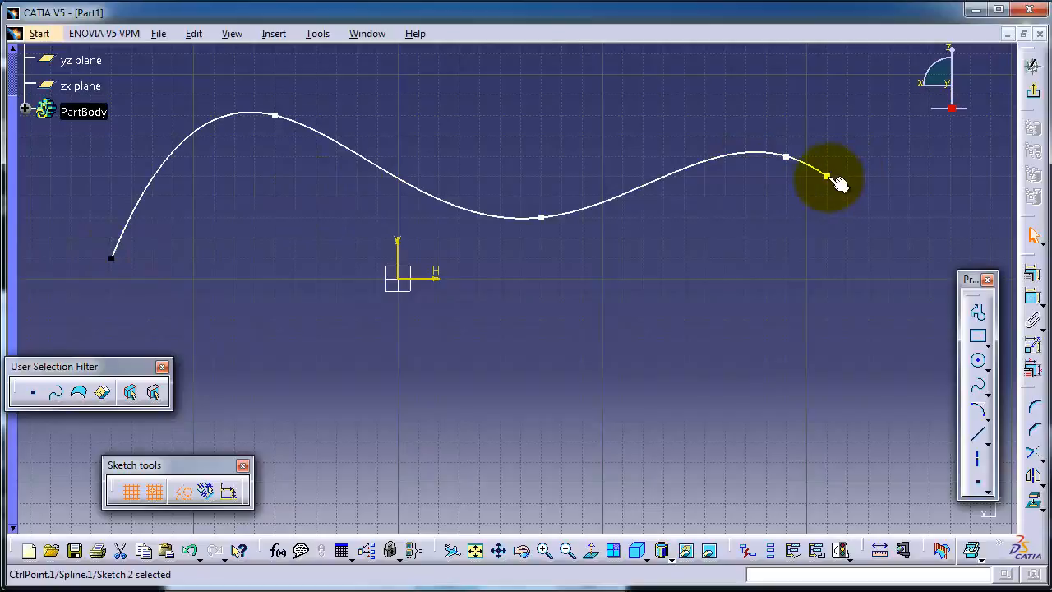
Reshape the spline by moving its end point outward and down, raising both crest points and lowering the middle dip point
drag(828, 177, 909, 238)
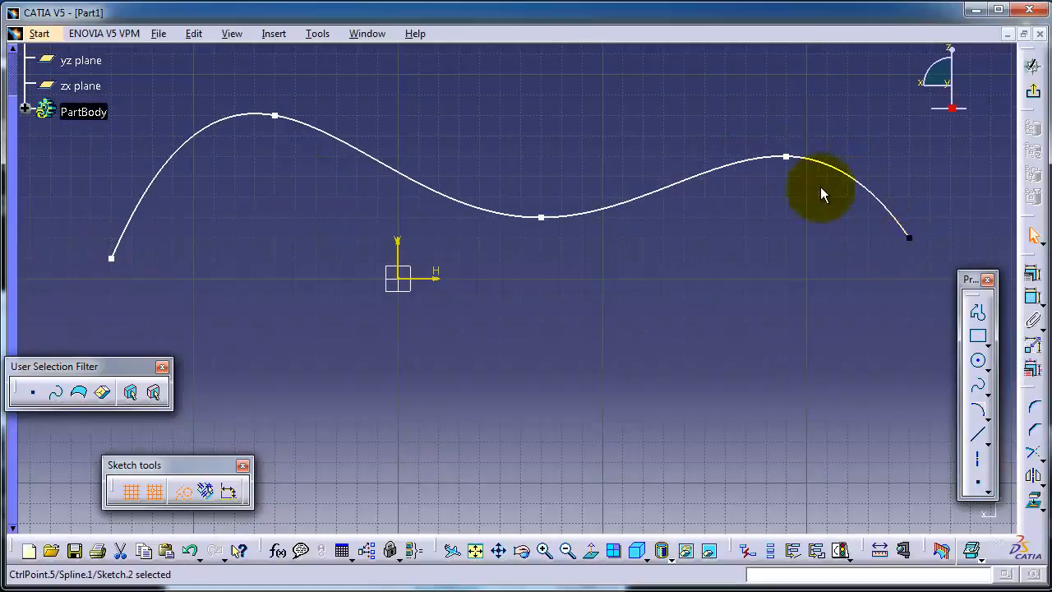
drag(787, 157, 767, 116)
drag(541, 217, 499, 244)
drag(274, 115, 226, 106)
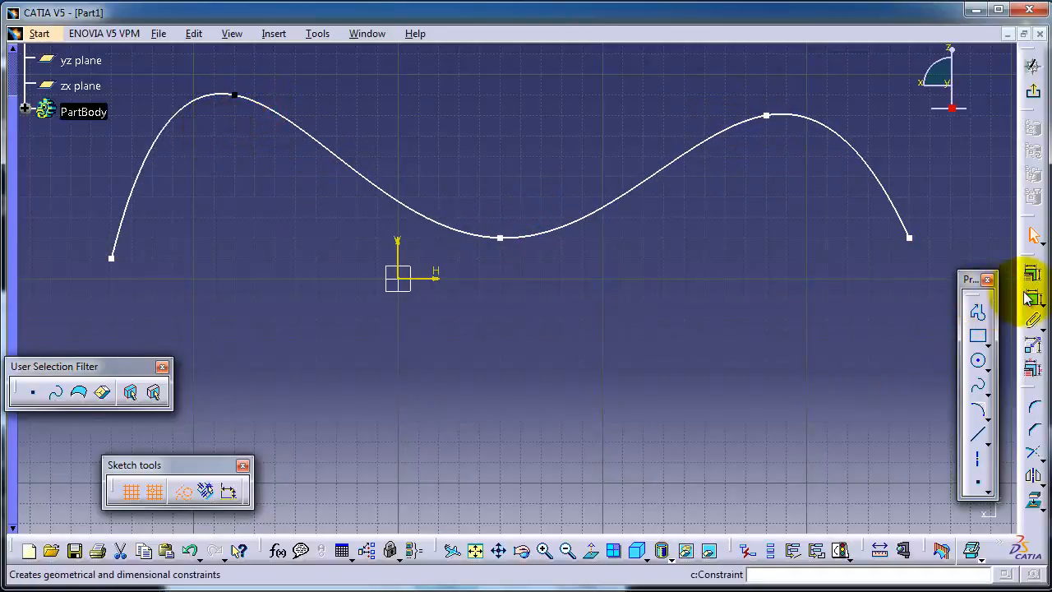
Dimension the distance between the spline's first crest point and its dip point and set it to 150 mm
click(1034, 301)
click(234, 95)
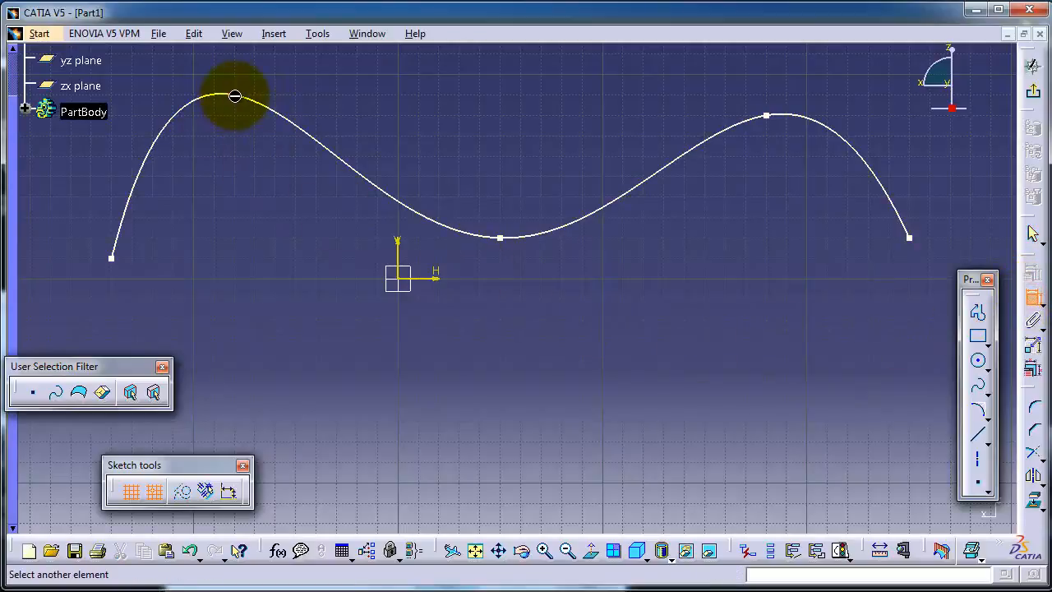
click(500, 237)
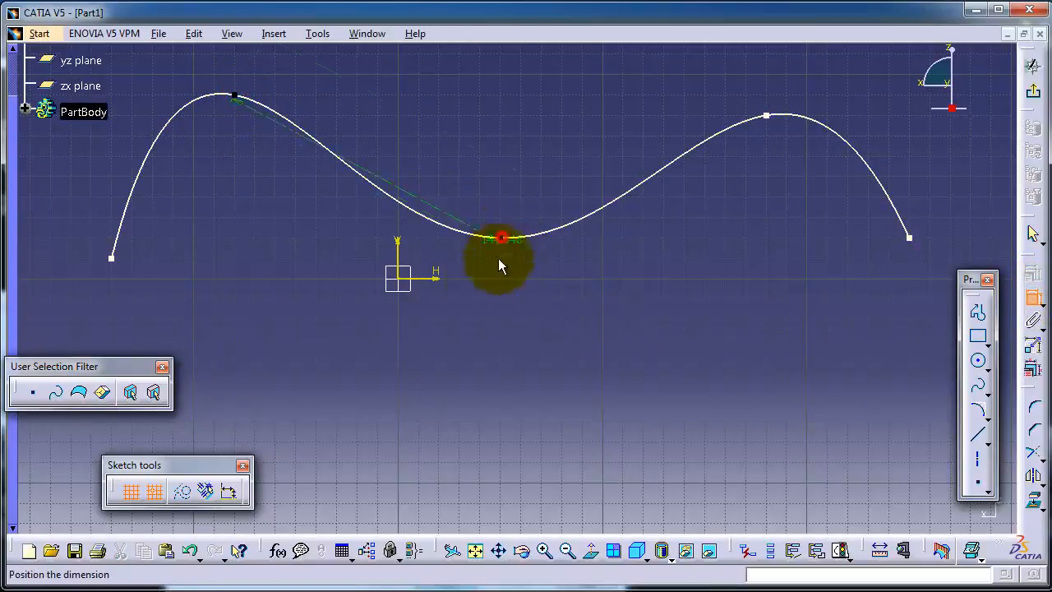
click(391, 319)
double_click(409, 334)
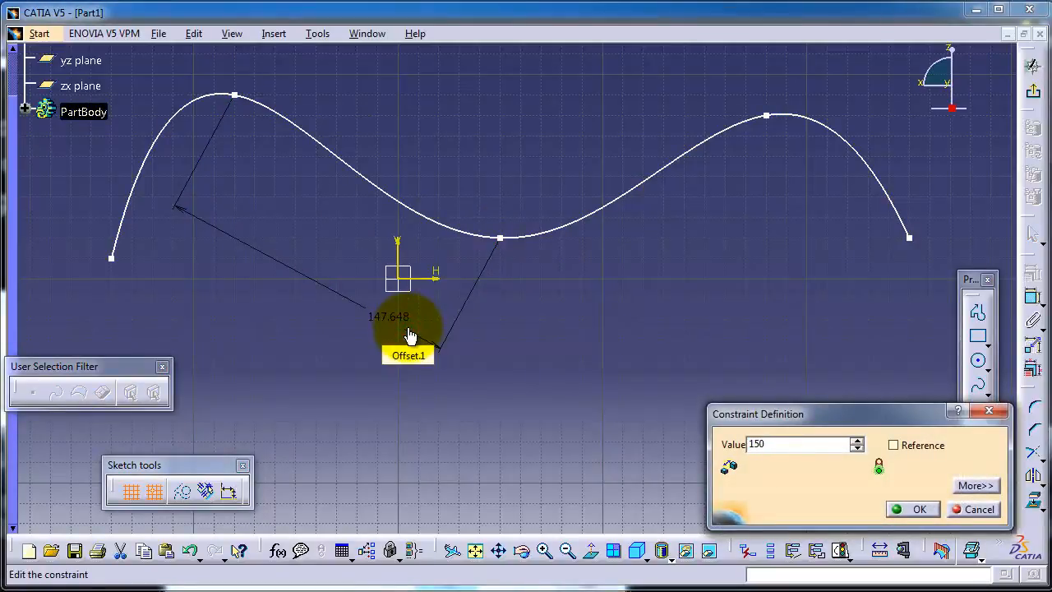
key(Return)
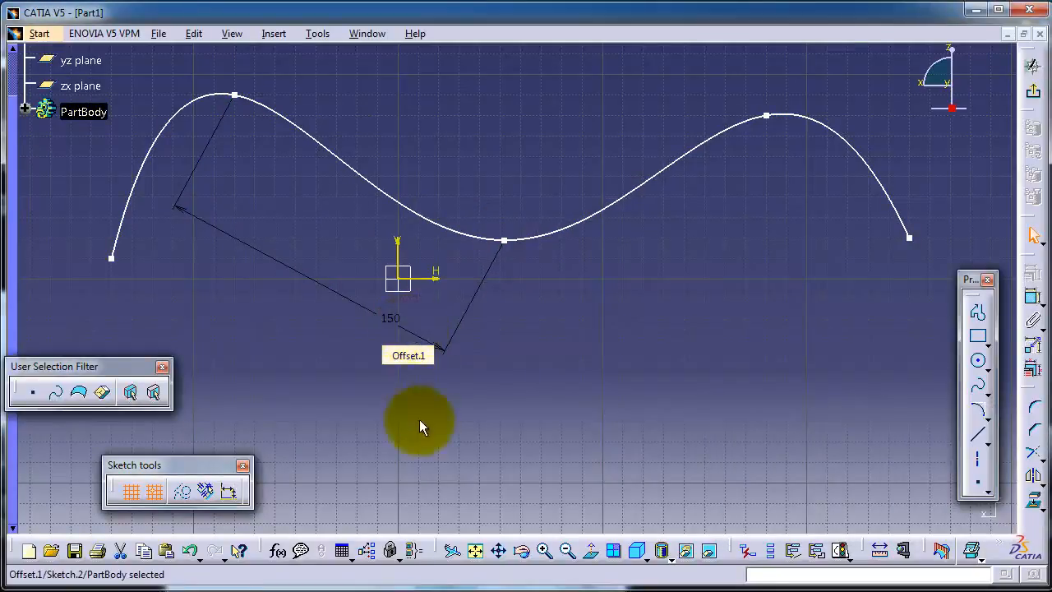
Dimension the distance between the spline's start and end points and set it to 400 mm
click(112, 258)
click(910, 238)
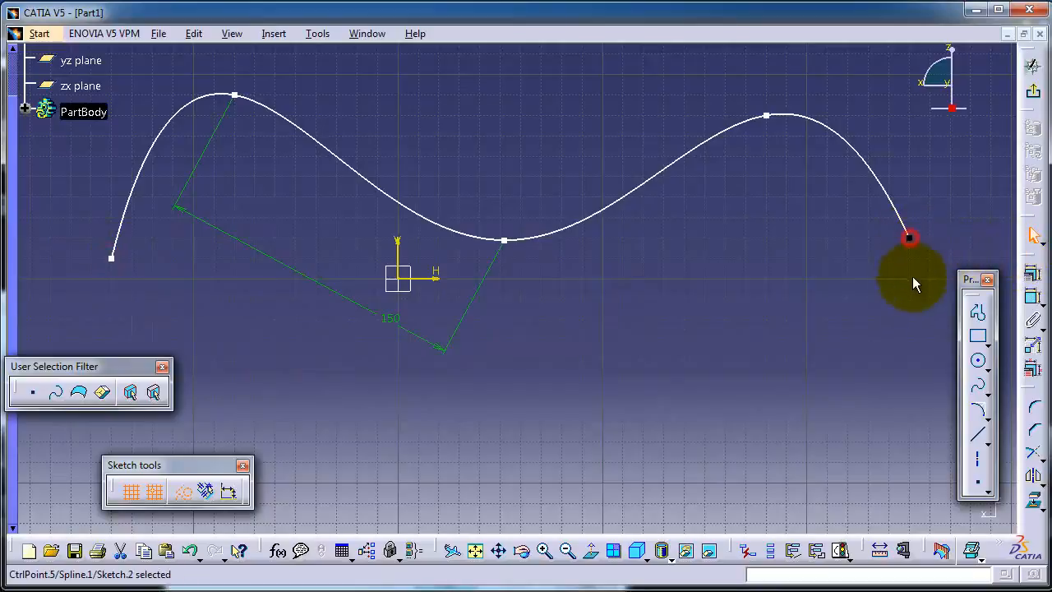
click(1032, 296)
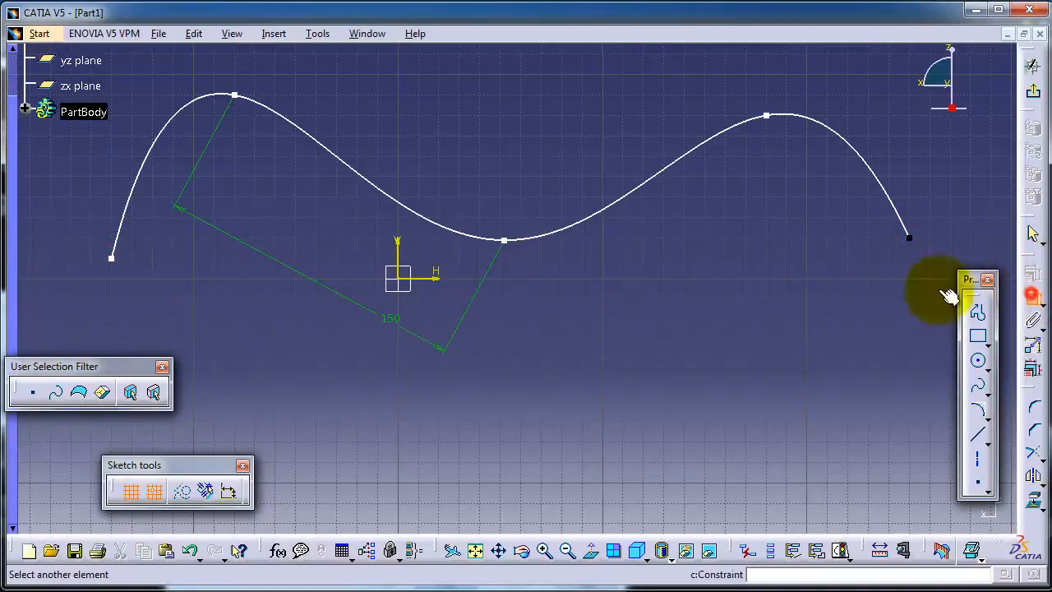
click(111, 259)
click(529, 421)
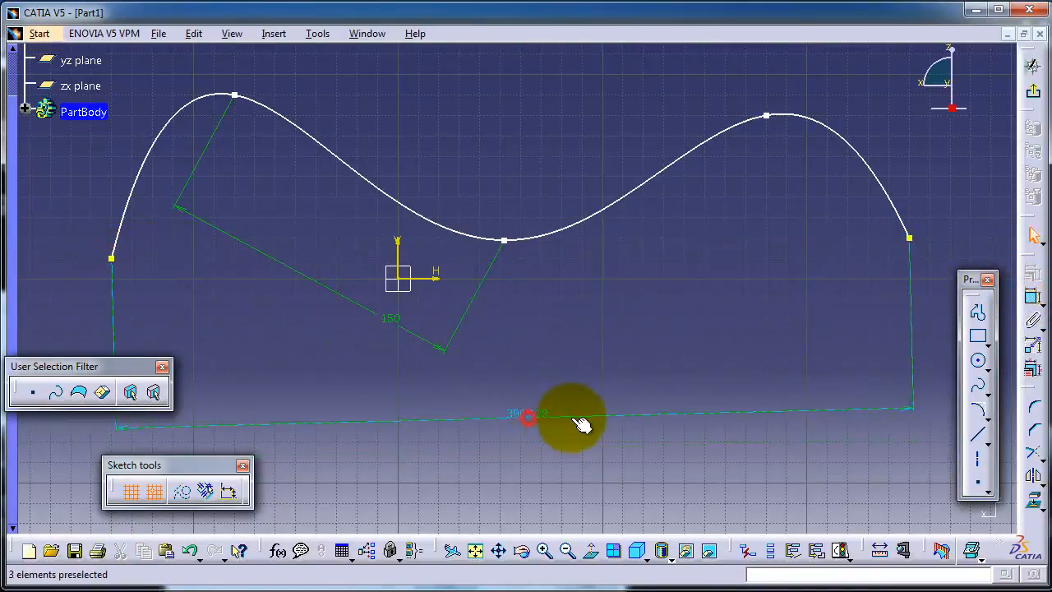
click(597, 372)
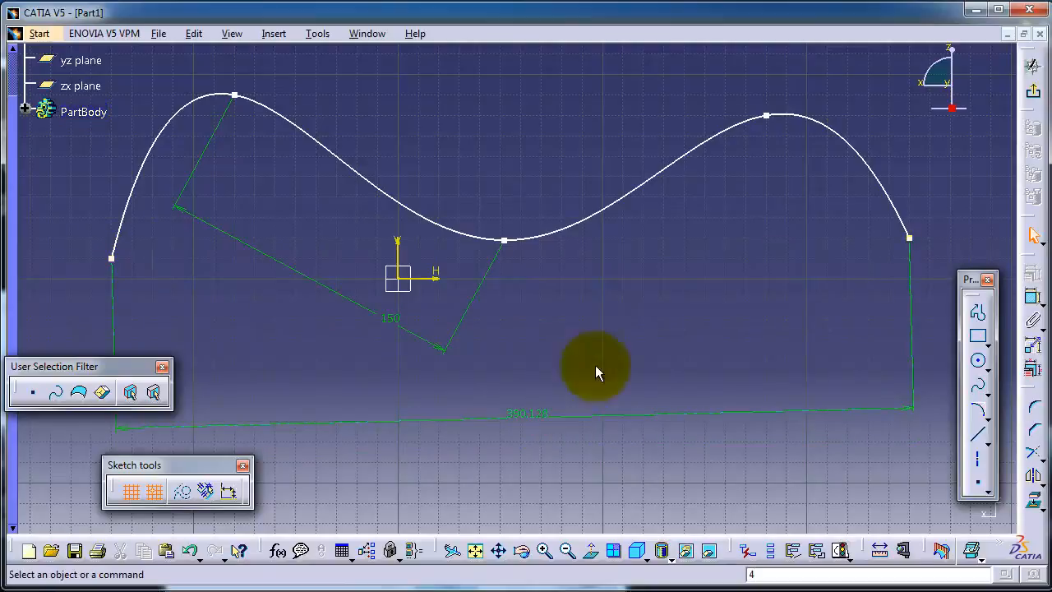
double_click(553, 405)
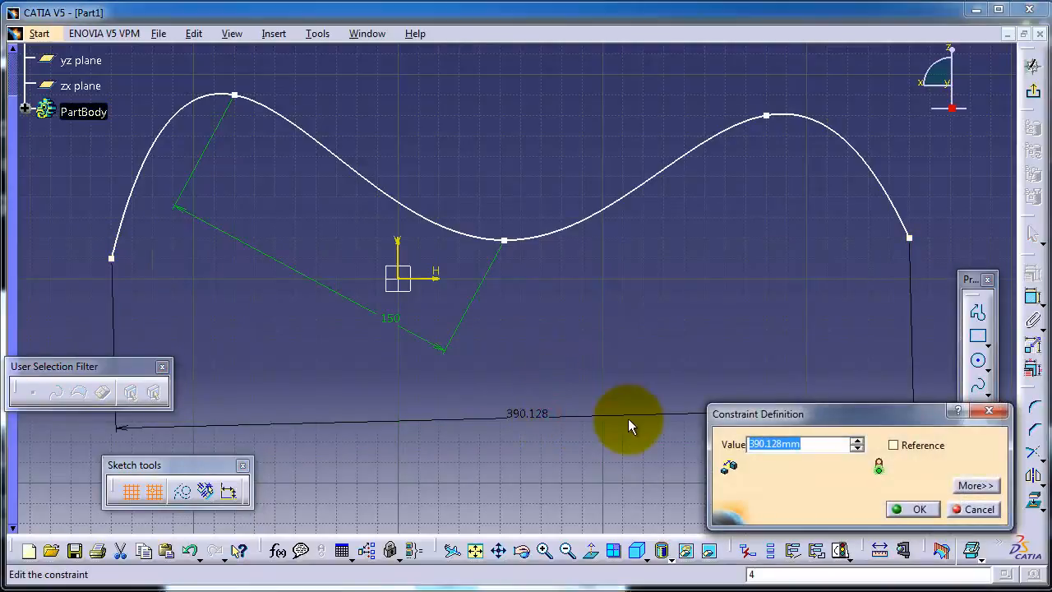
text(400)
key(Return)
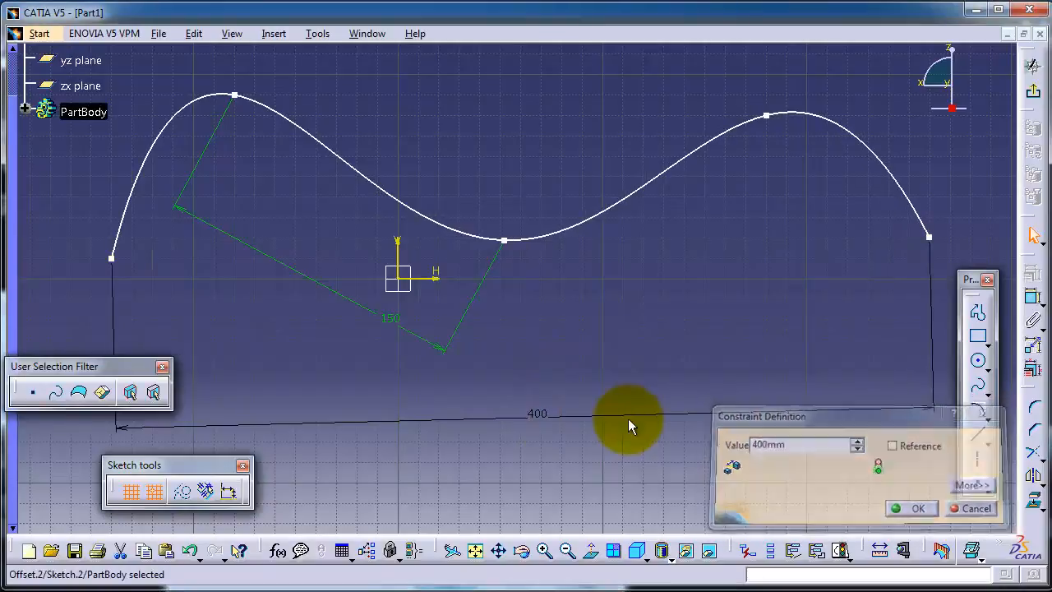
Draw a spline through four control points below the 400 mm dimension and close it into a loop
mouse_move(606, 377)
middle_down()
mouse_move(584, 254)
mouse_move(585, 53)
middle_up()
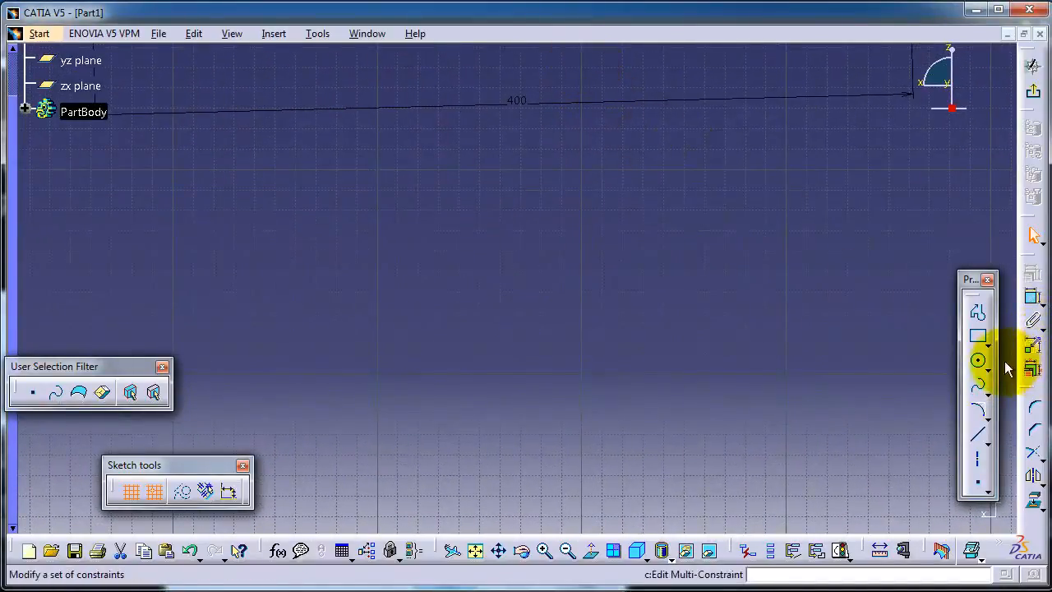
click(978, 393)
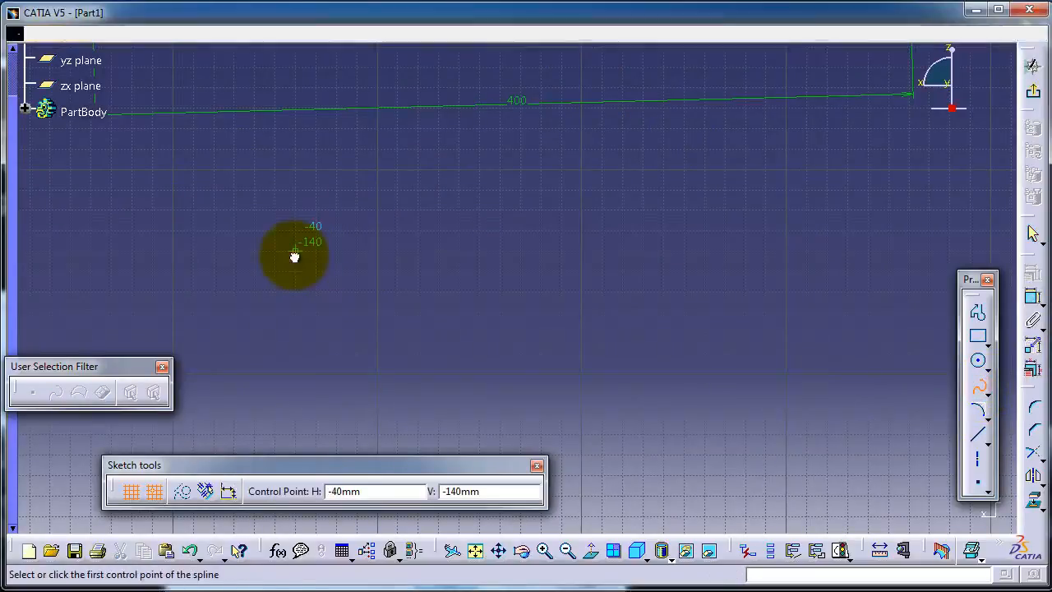
click(295, 251)
click(643, 186)
click(744, 372)
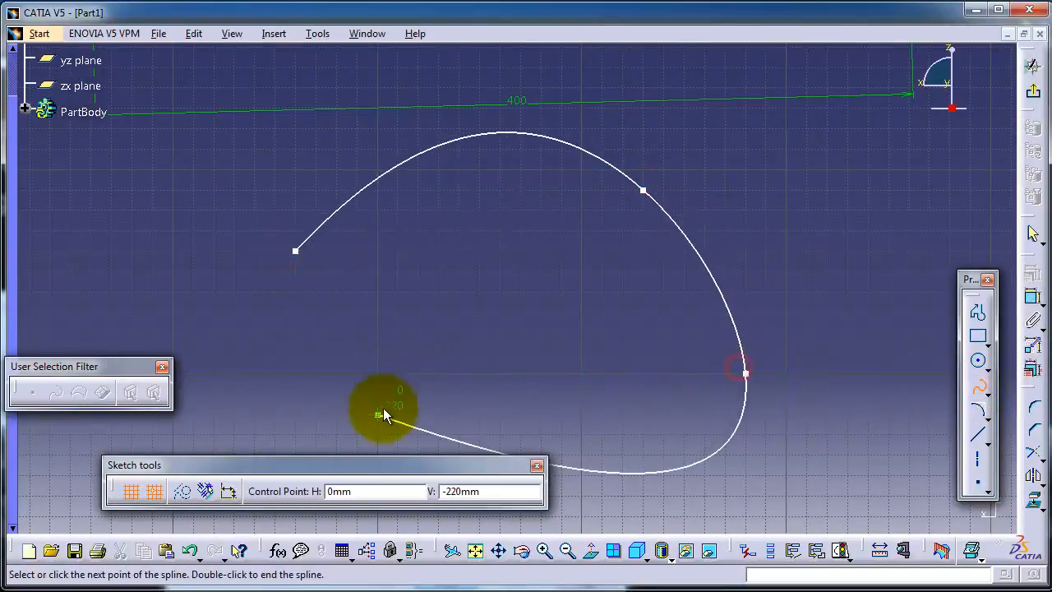
right_click(418, 355)
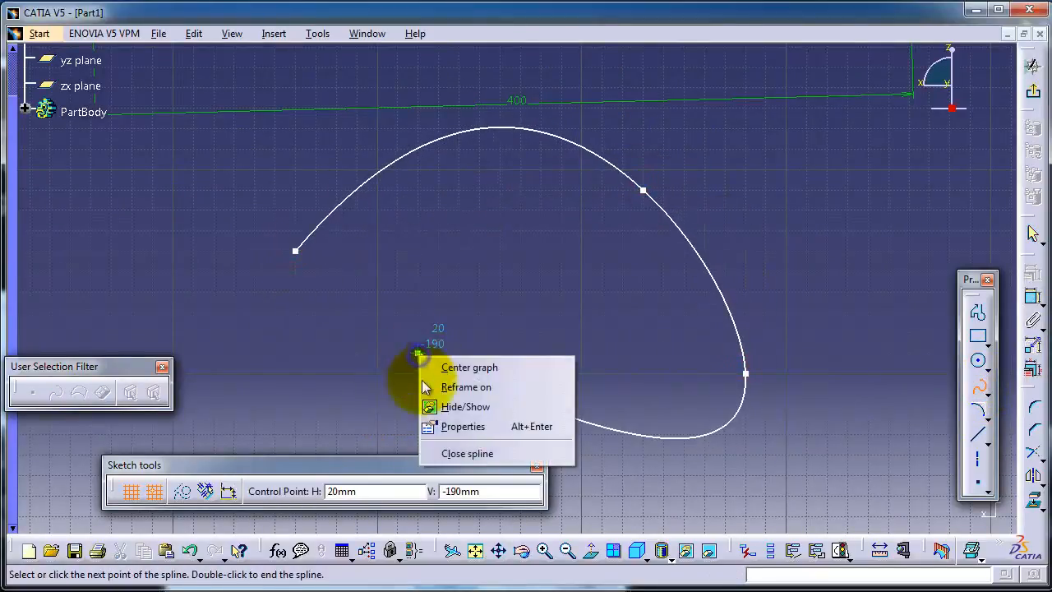
click(450, 457)
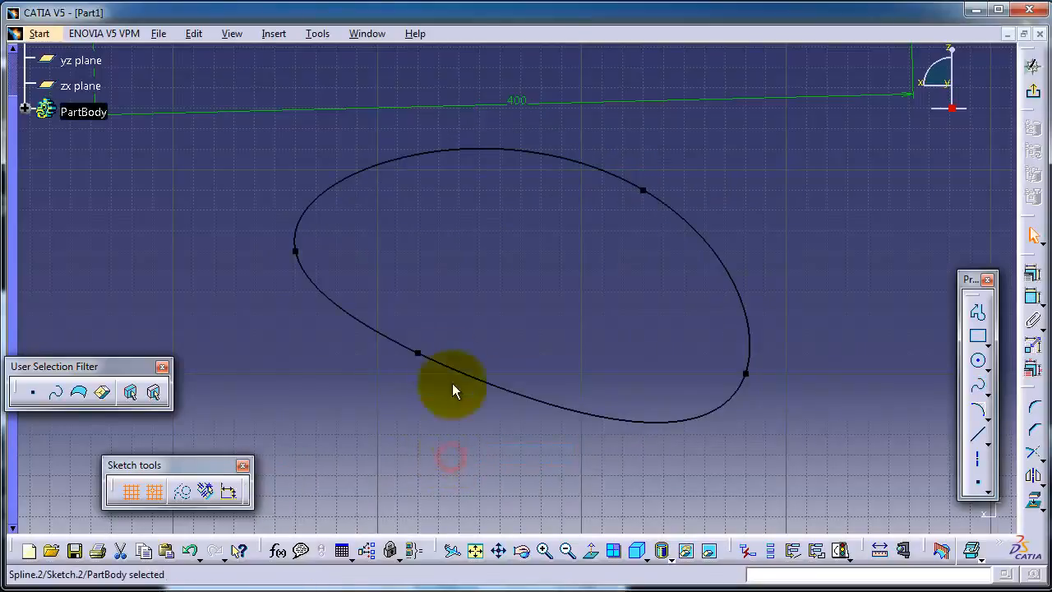
Shift the whole closed spline sideways and slightly up, and pull its lower-left control point down to round out the loop
middle_drag(540, 240, 519, 289)
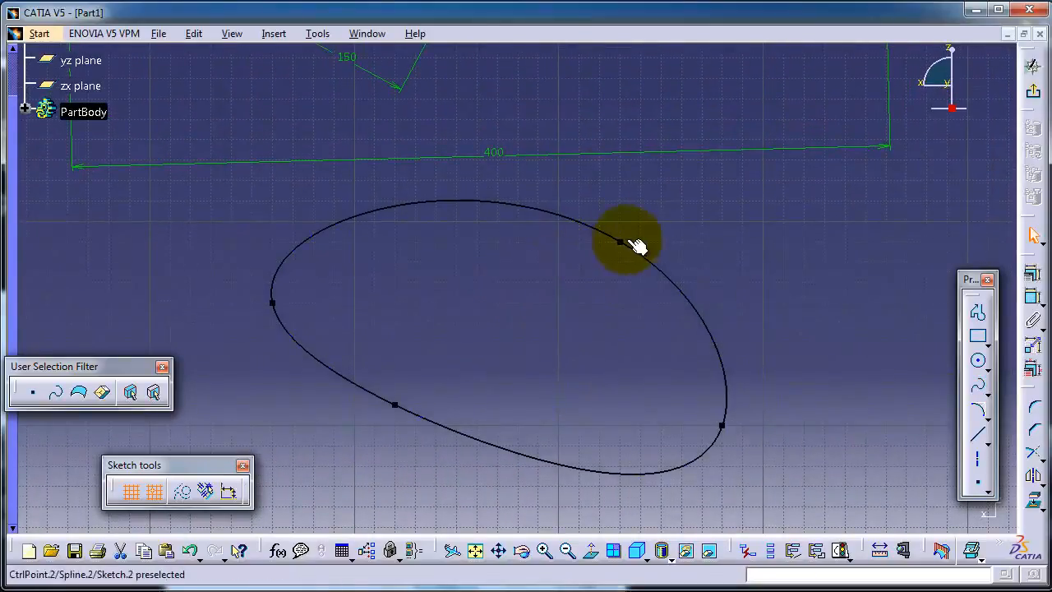
drag(629, 251, 482, 226)
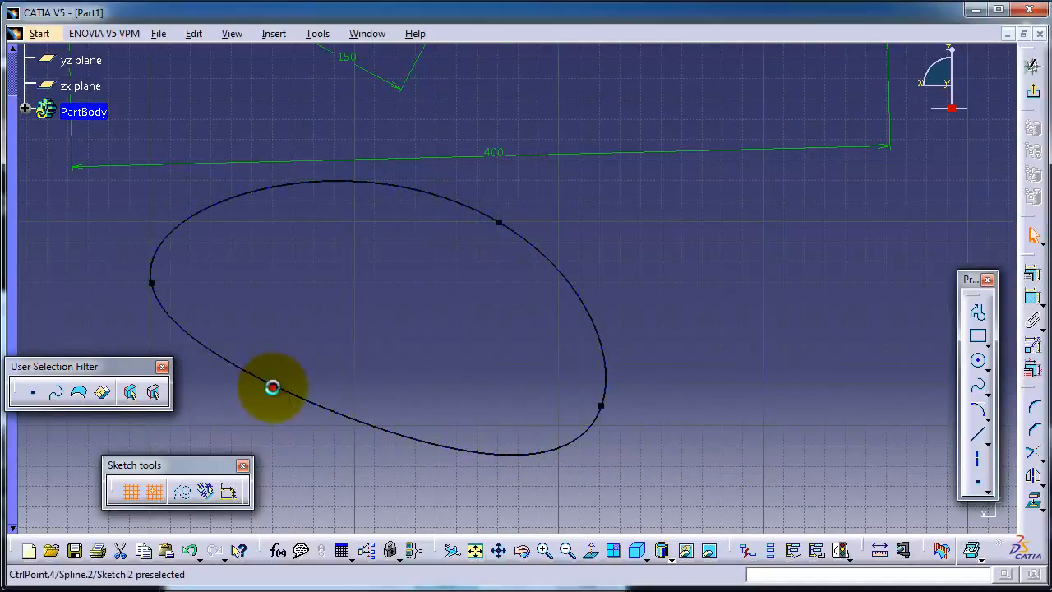
drag(272, 384, 270, 469)
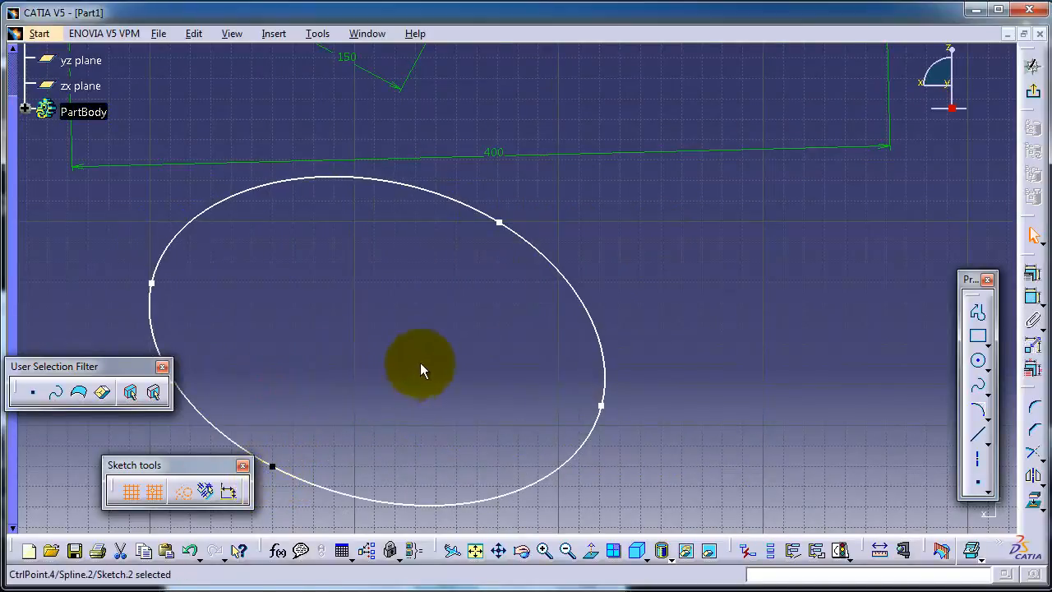
Try a distance dimension between the closed spline's lower-left and upper-right control points, and delete it
middle_drag(423, 370, 428, 393)
click(587, 392)
click(1034, 296)
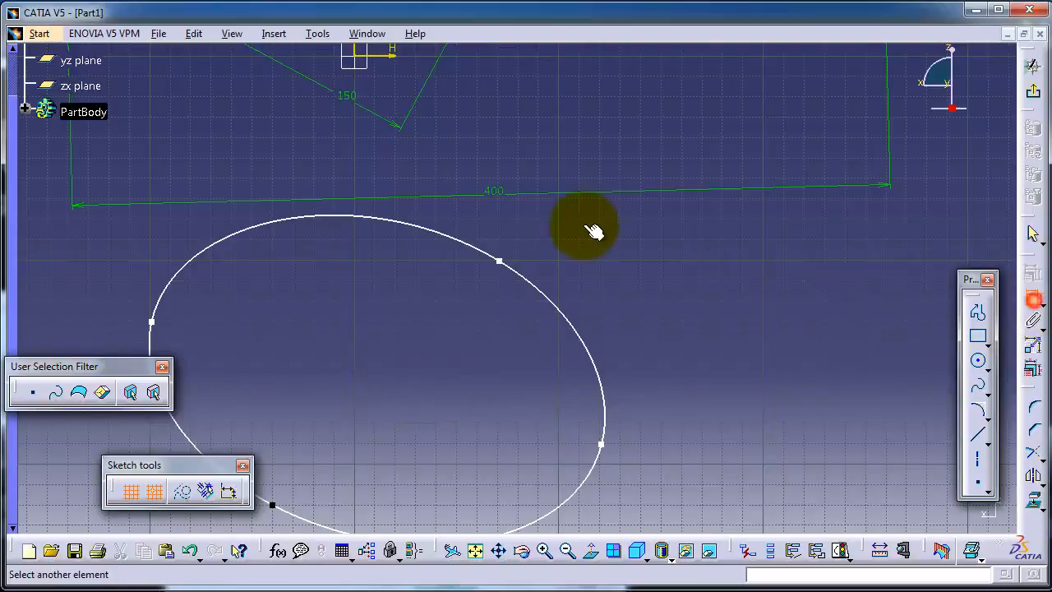
click(512, 260)
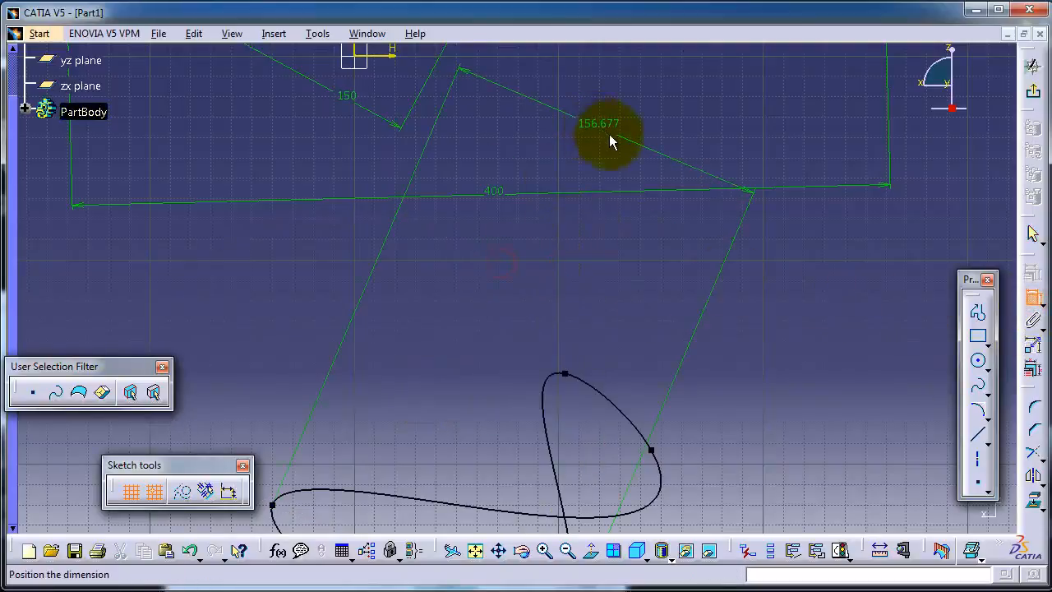
middle_drag(559, 205, 407, 522)
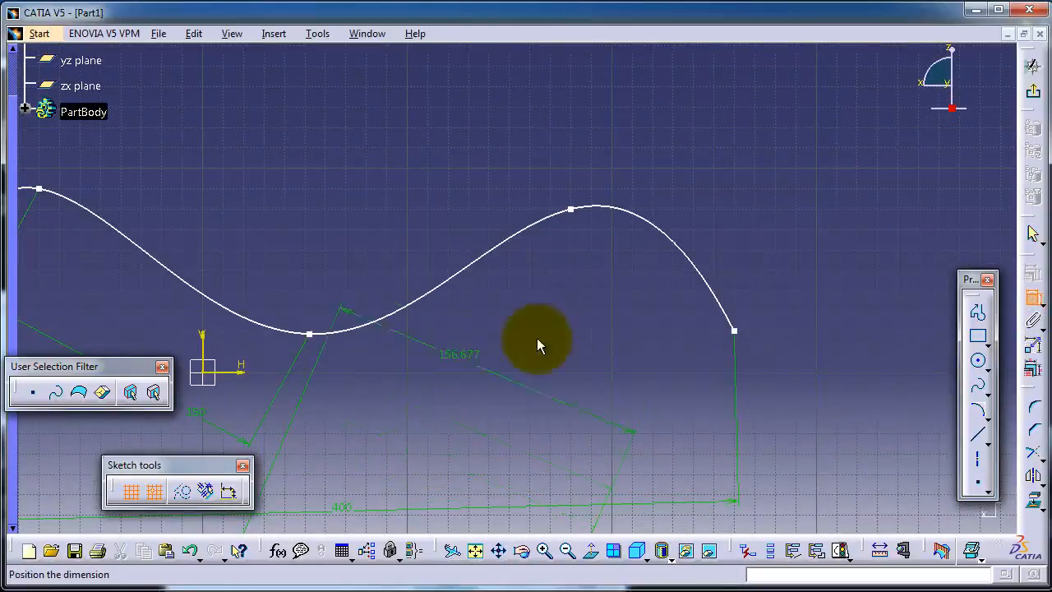
click(734, 329)
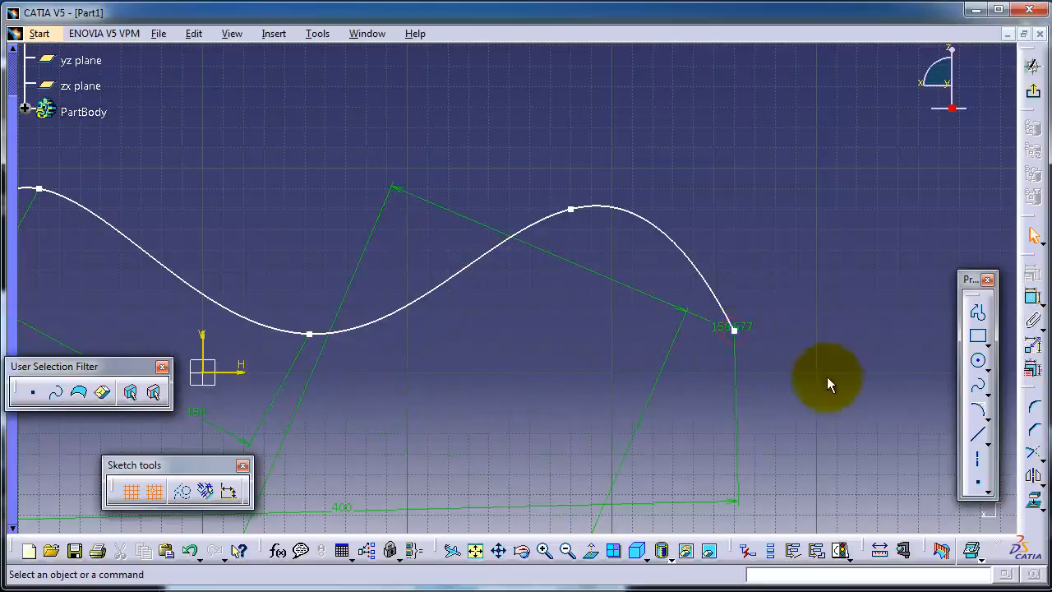
right_click(649, 297)
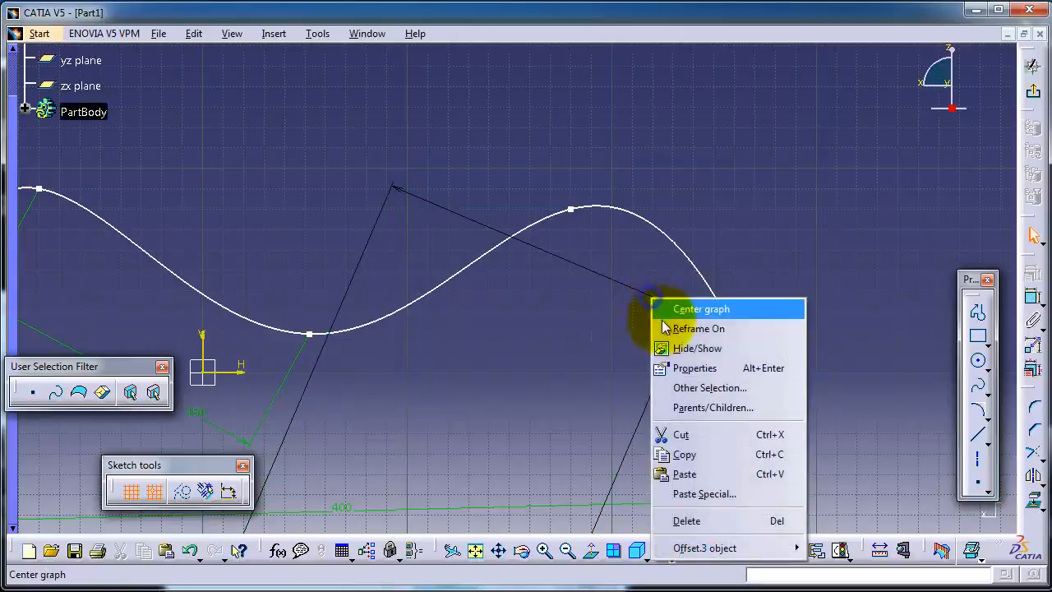
click(687, 524)
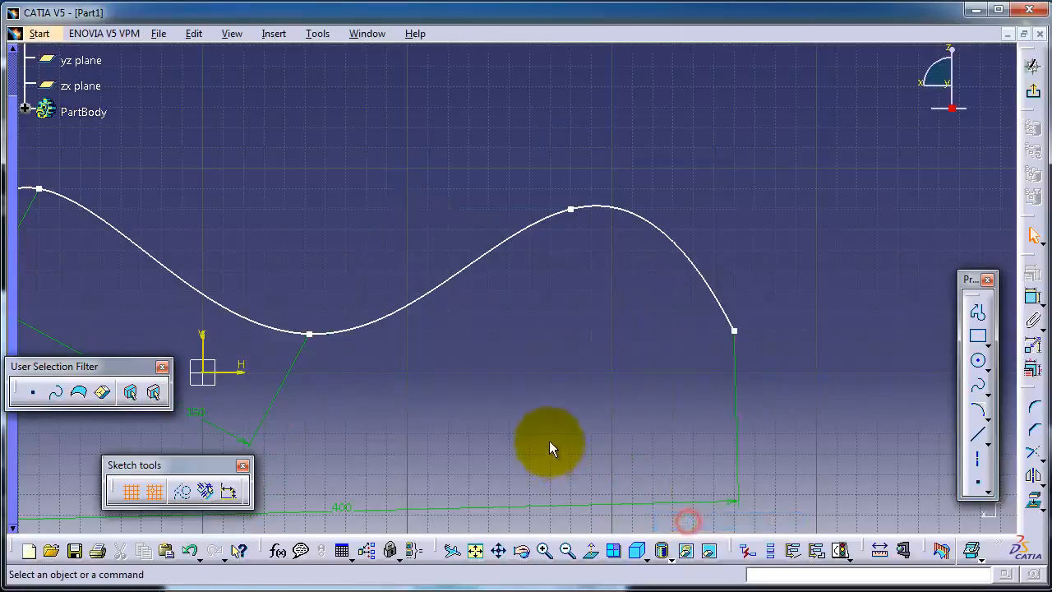
Uncross the closed spline by moving its lowest control point up to the loop's upper-left side
mouse_move(550, 439)
middle_down()
mouse_move(723, 169)
mouse_move(660, 150)
middle_up()
middle_drag(573, 426, 570, 205)
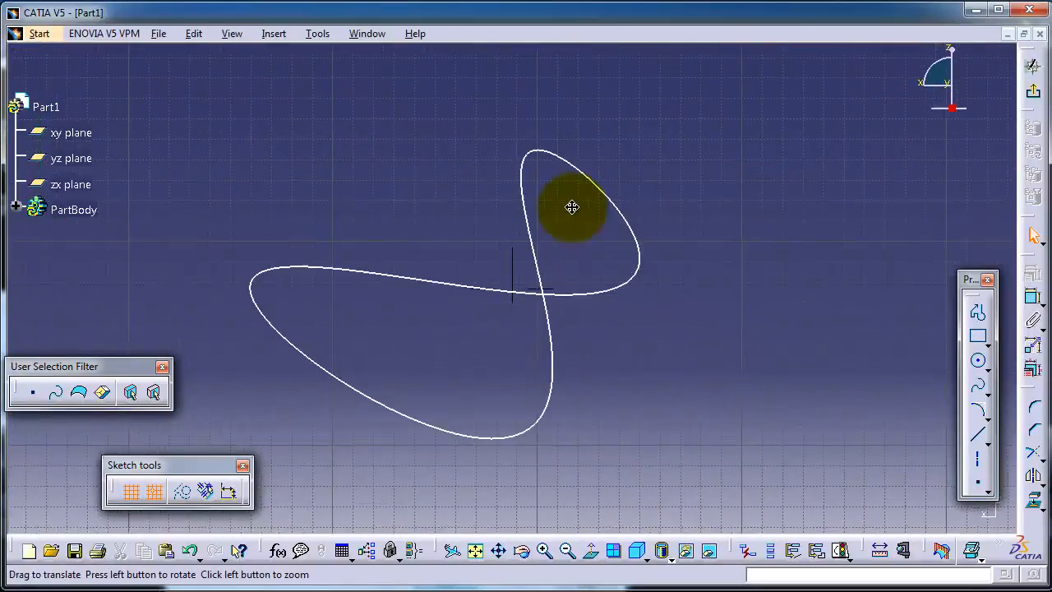
mouse_move(485, 319)
middle_down()
mouse_move(340, 155)
mouse_move(336, 129)
mouse_move(580, 216)
mouse_move(431, 321)
mouse_move(437, 425)
mouse_move(581, 481)
middle_up()
mouse_move(427, 479)
mouse_down()
mouse_move(513, 280)
mouse_move(535, 265)
mouse_up()
Dimension the distance from the closed spline's upper-right control point to the open spline's right end point and set it to 140 mm
click(1034, 273)
click(662, 199)
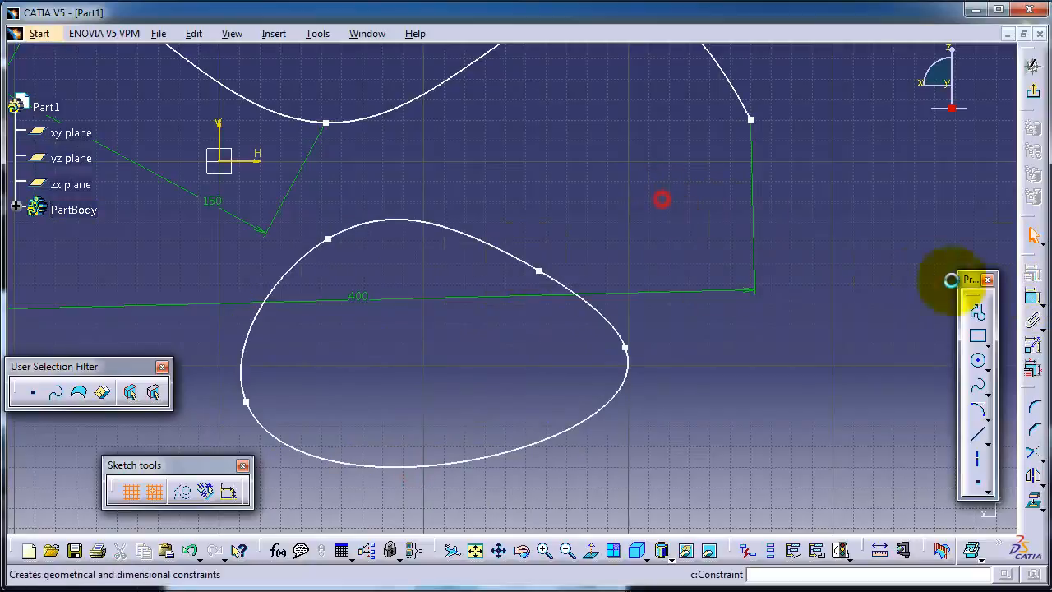
click(1034, 298)
click(539, 271)
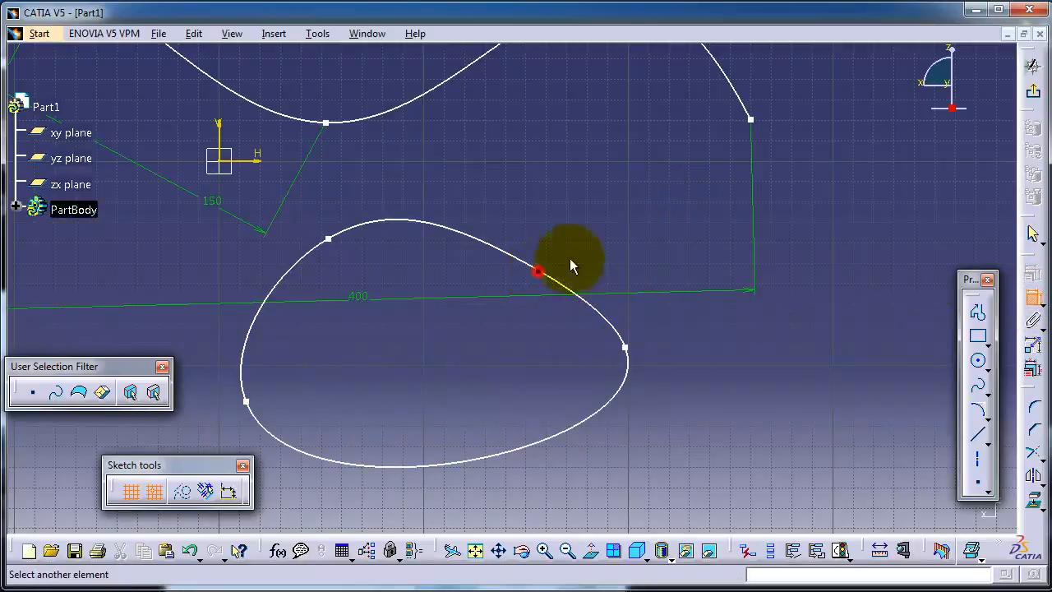
click(751, 120)
click(809, 388)
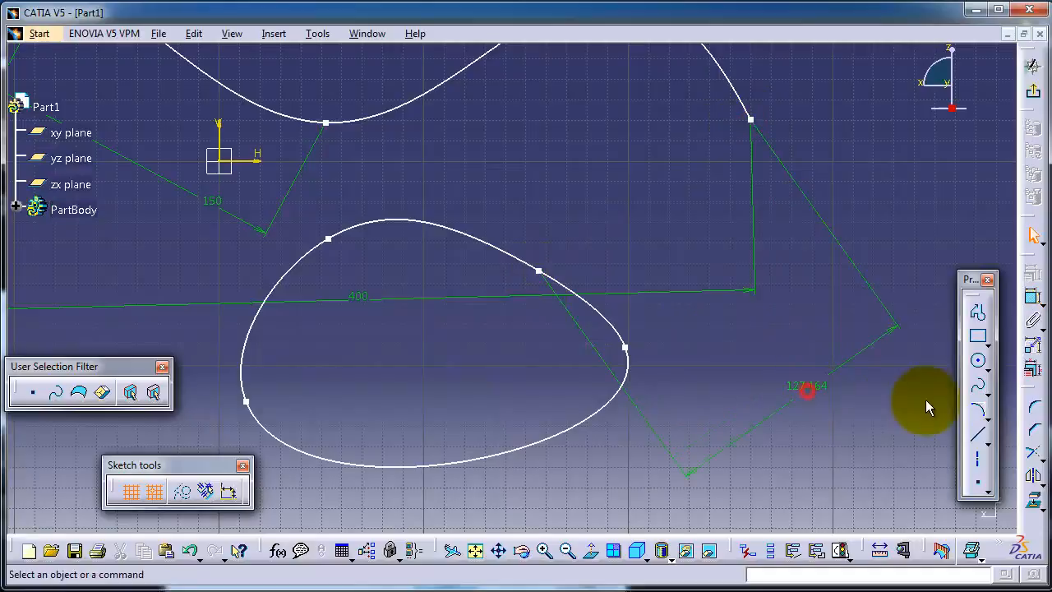
double_click(805, 388)
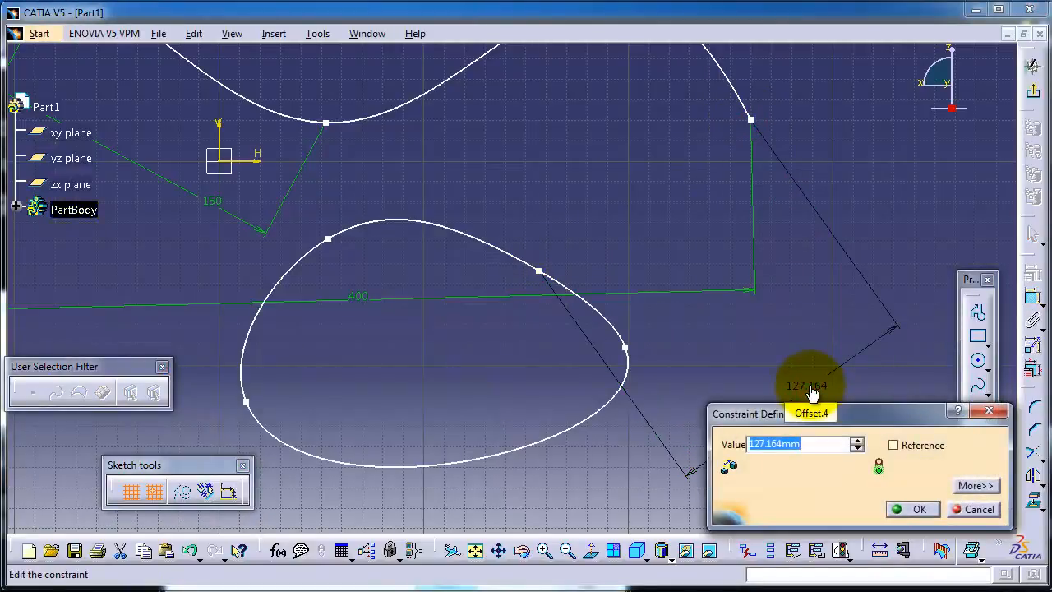
key(Return)
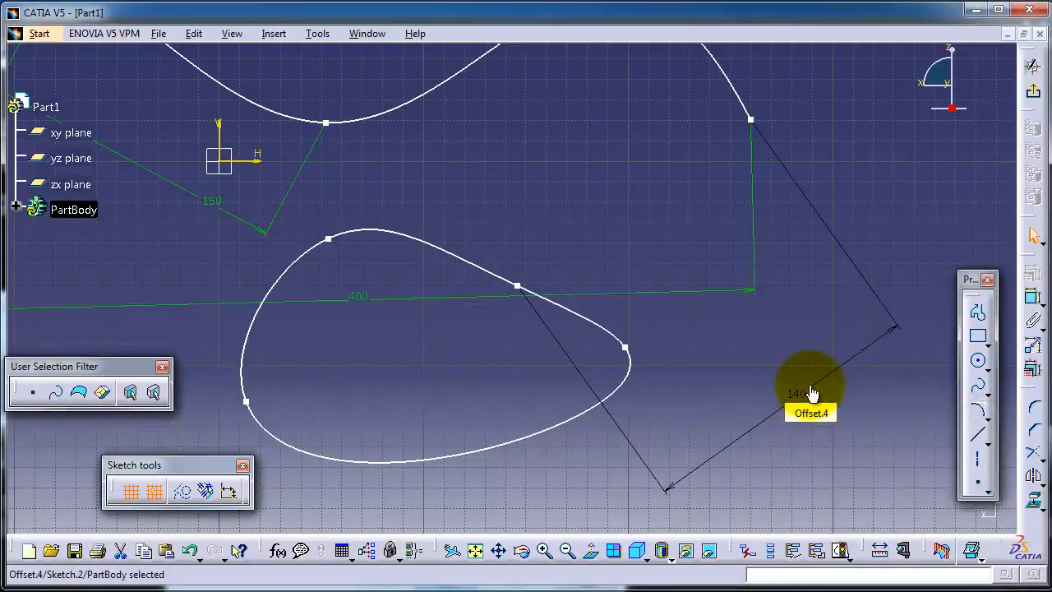
Move the closed spline's rightmost control point inward and down, and select its lower-left control point
drag(626, 348, 589, 385)
mouse_move(612, 460)
middle_down()
mouse_move(587, 446)
mouse_move(658, 334)
mouse_move(598, 308)
mouse_move(578, 285)
middle_up()
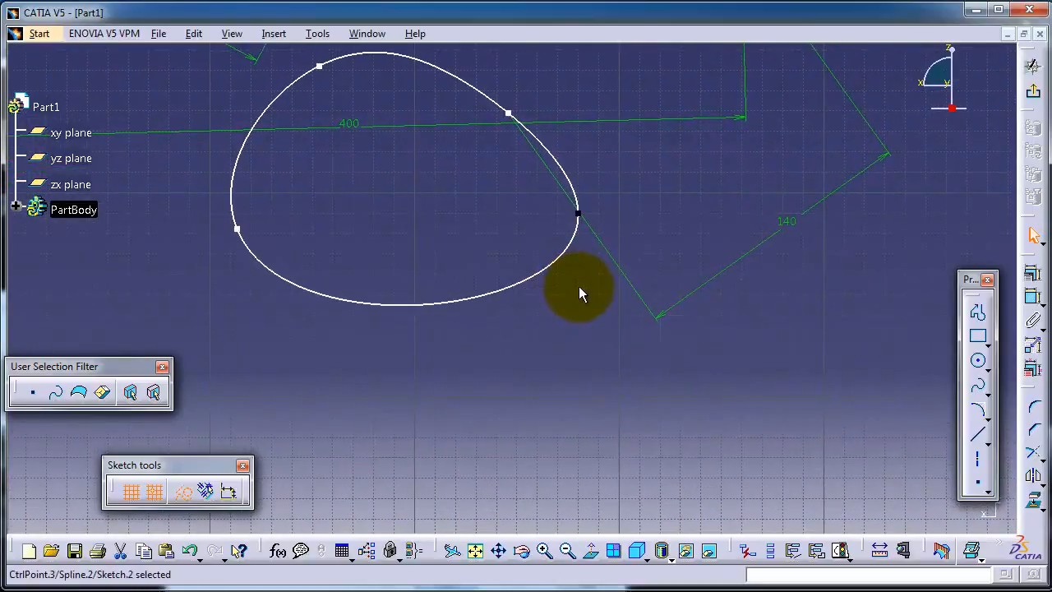
click(237, 229)
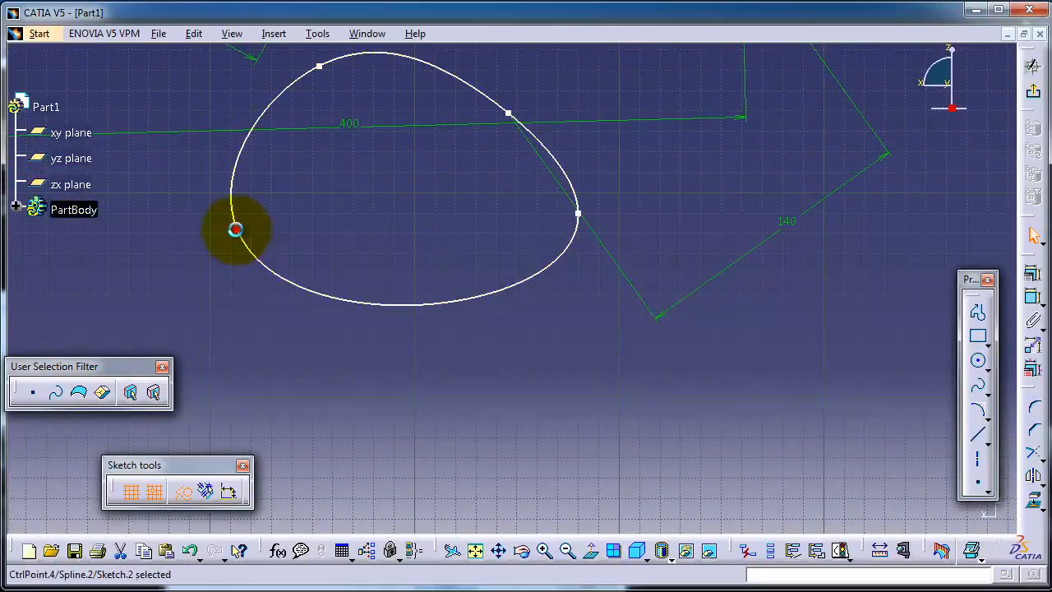
click(246, 238)
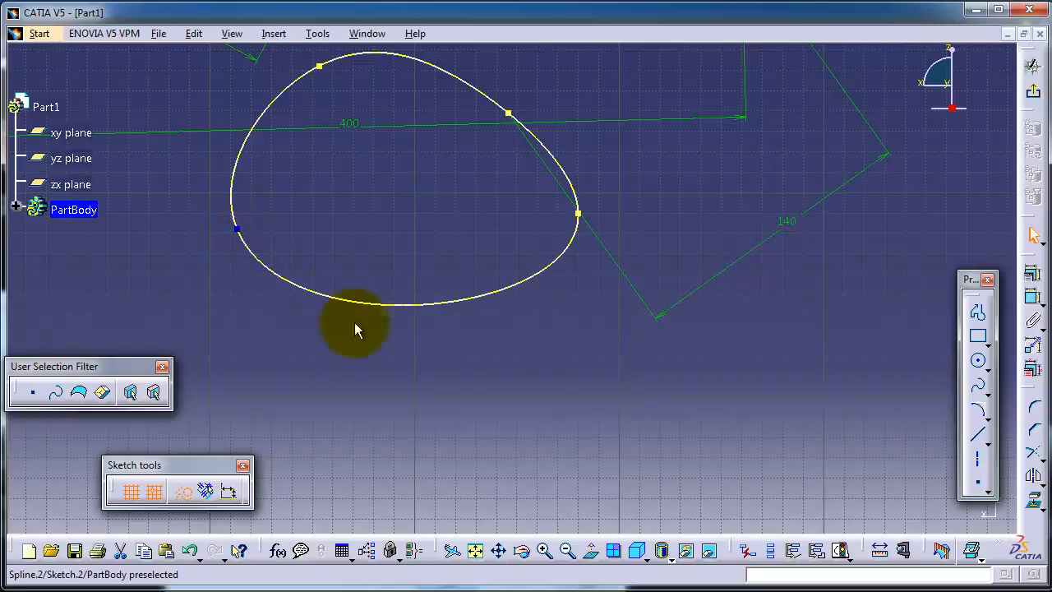
Draw a line from the closed spline's lower-left control point outward to the upper left
click(979, 433)
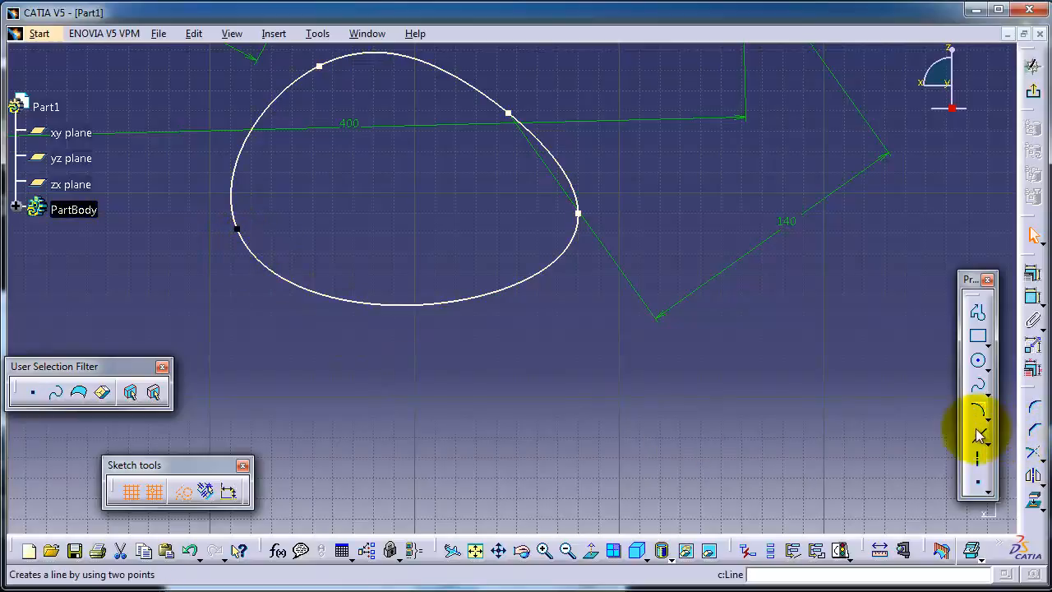
click(238, 230)
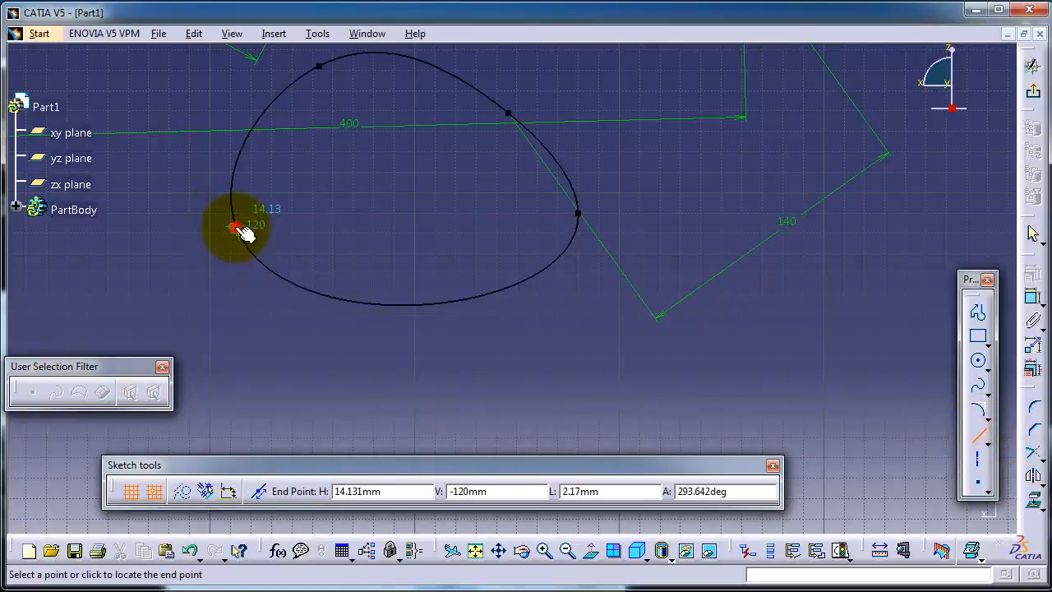
click(152, 97)
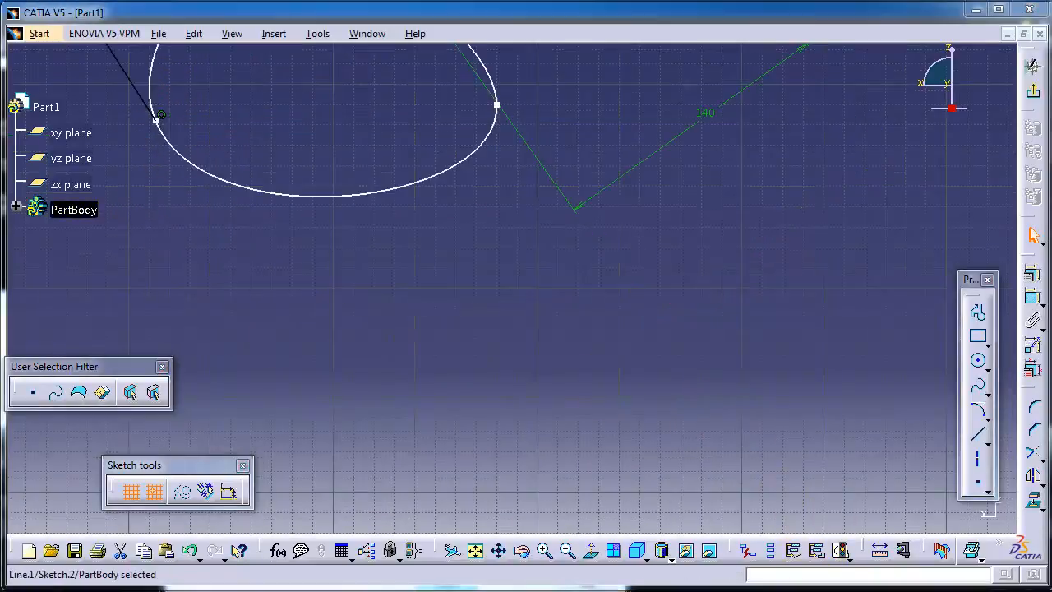
Draw two separate, slightly sloping lines of similar length, one above the other, below the closed spline
click(986, 398)
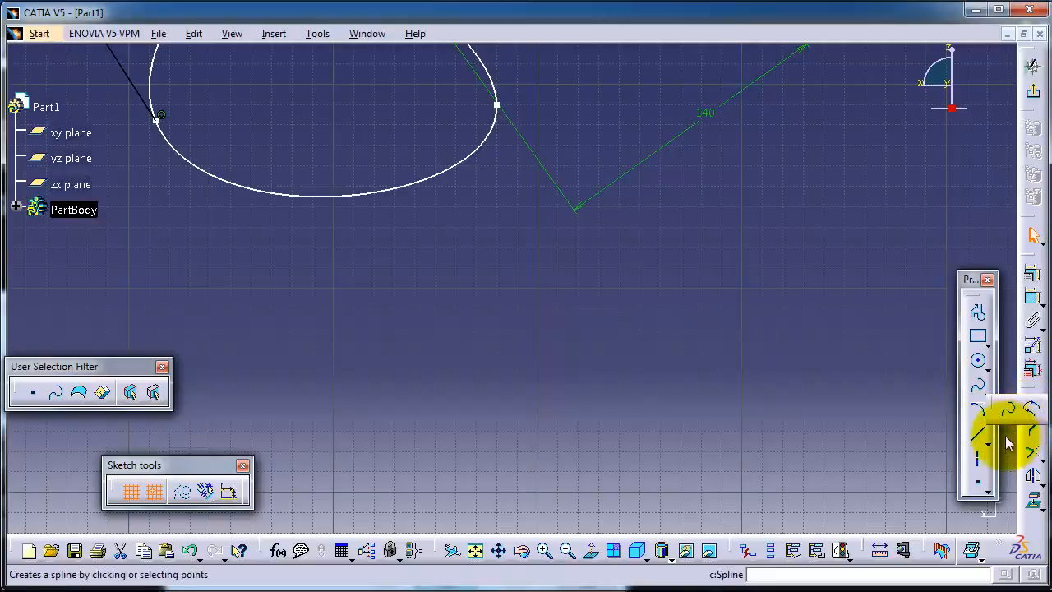
click(490, 343)
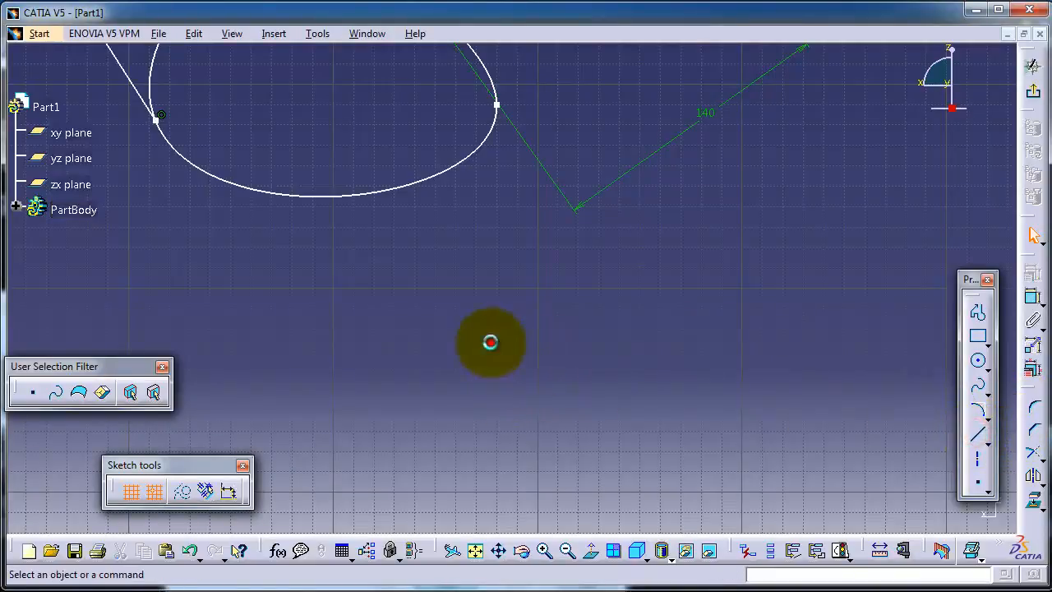
click(984, 432)
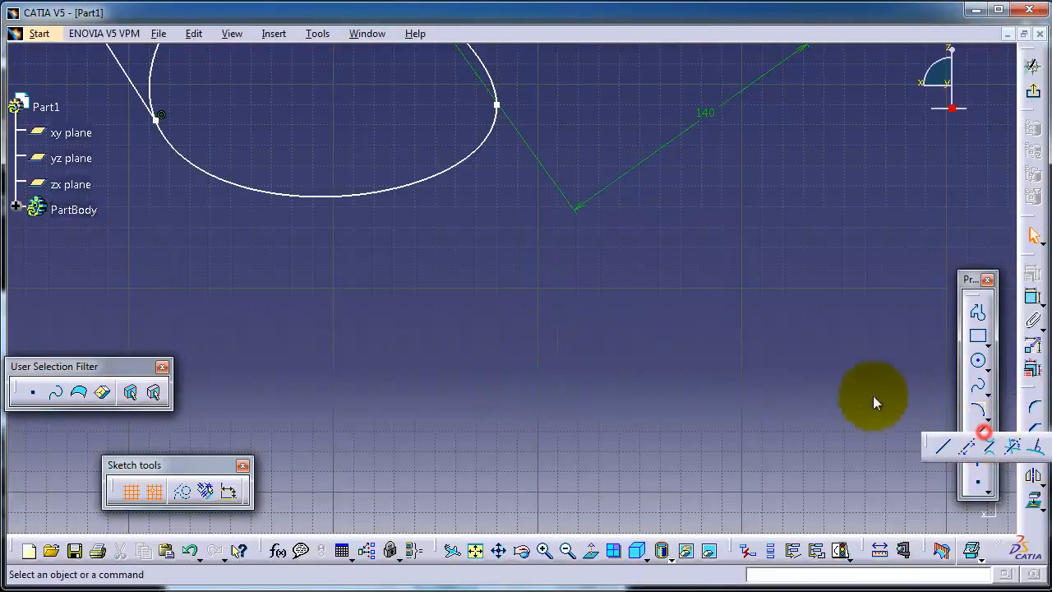
click(941, 446)
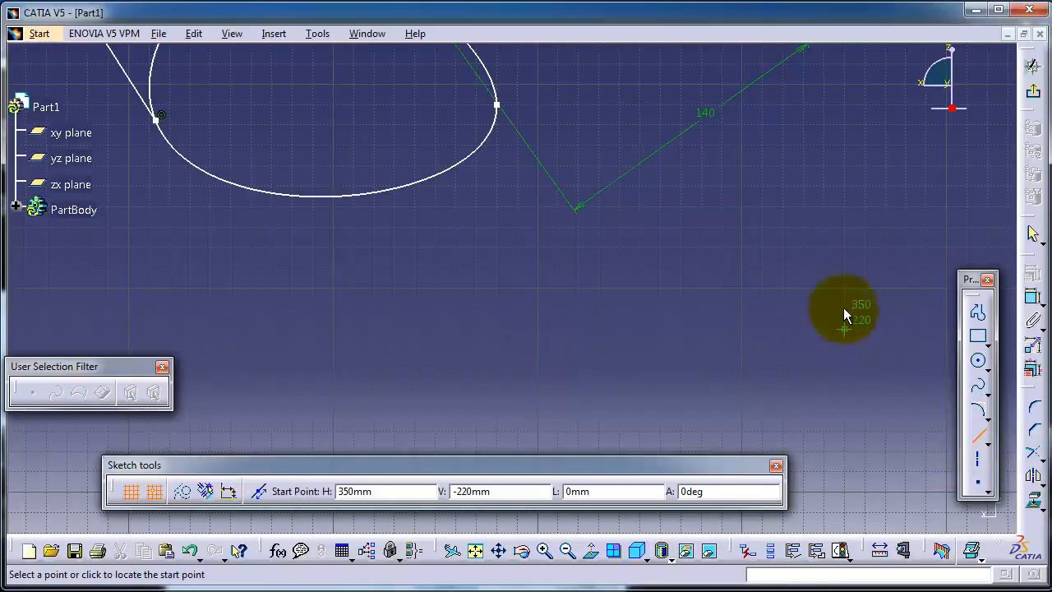
click(824, 274)
click(396, 287)
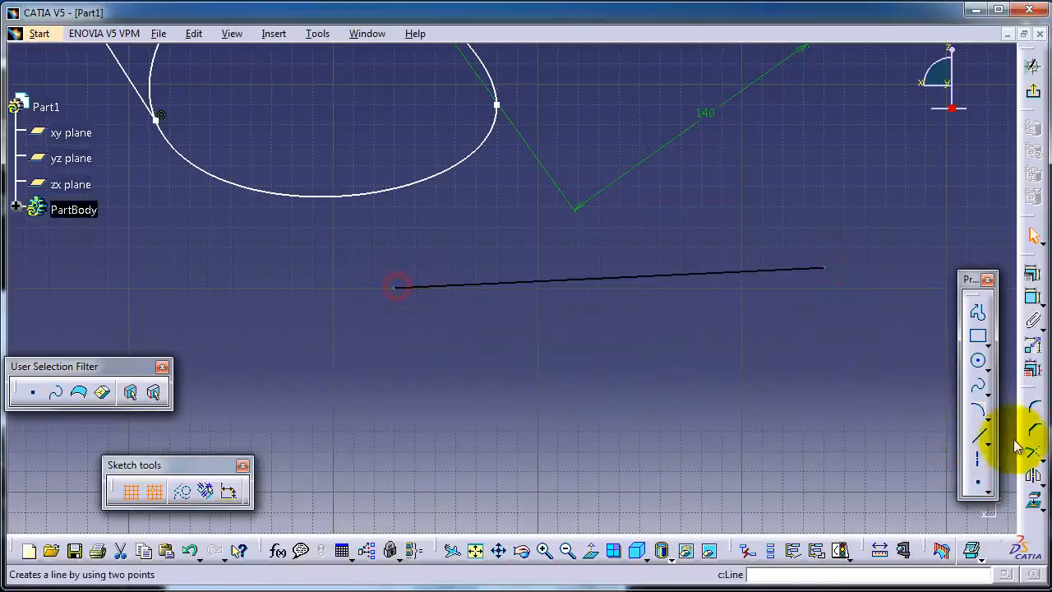
click(976, 432)
click(415, 429)
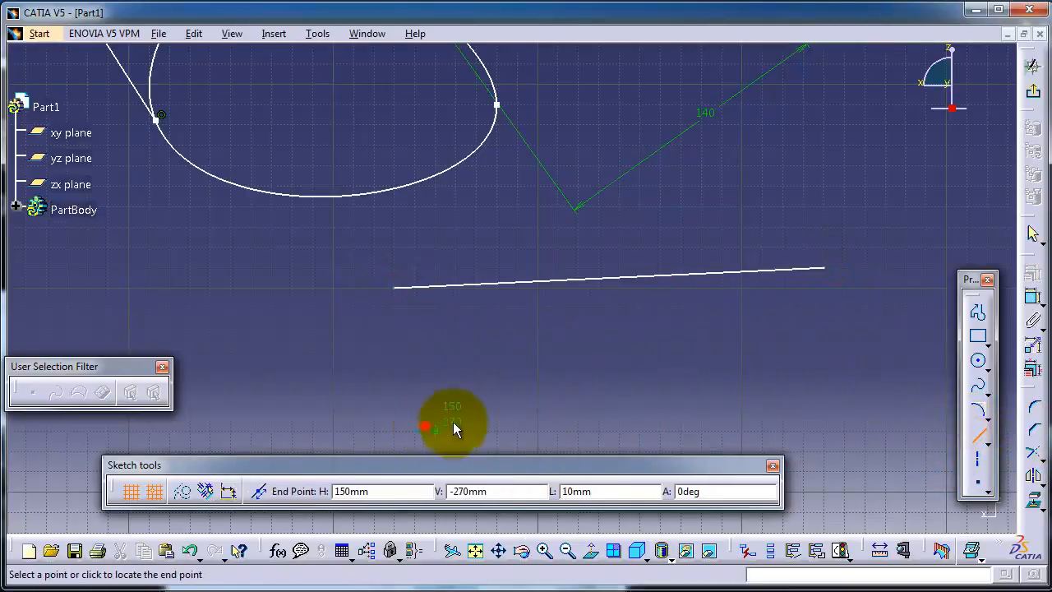
click(837, 411)
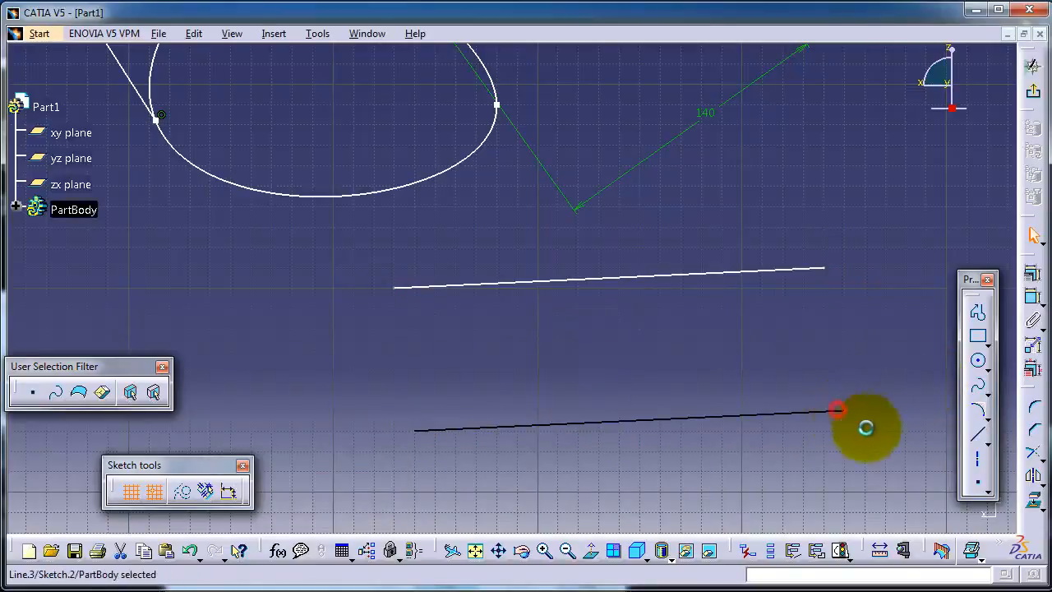
Join the left ends of the two sloping lines with a connect curve
click(988, 393)
click(1033, 415)
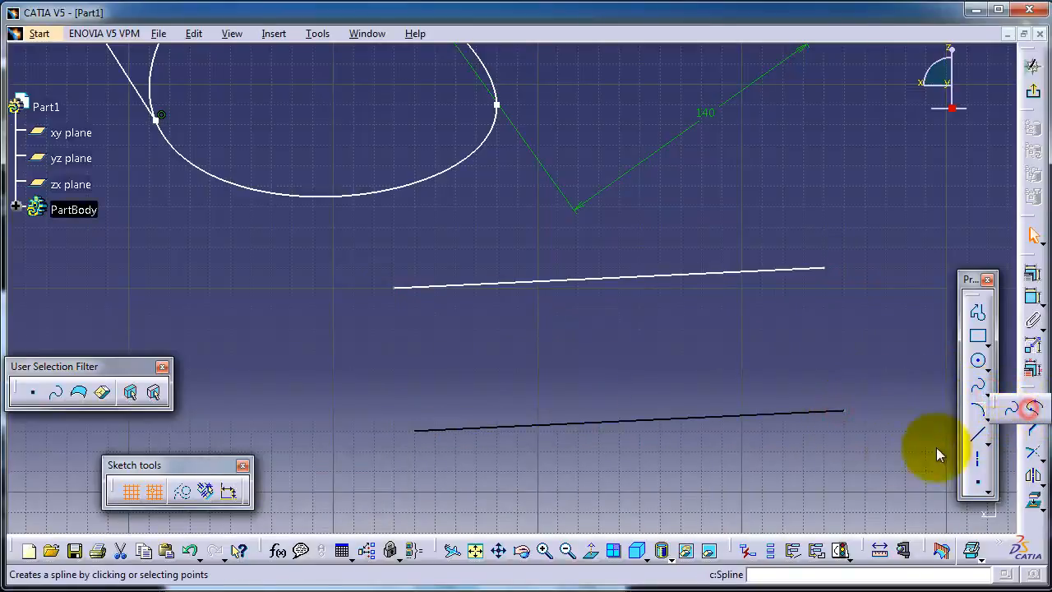
click(396, 288)
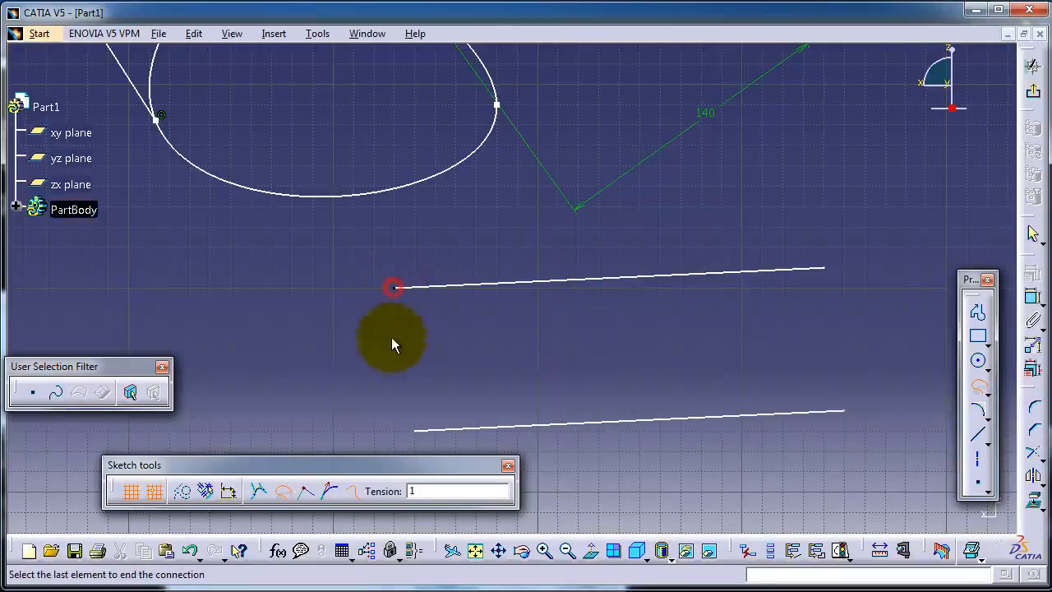
click(416, 428)
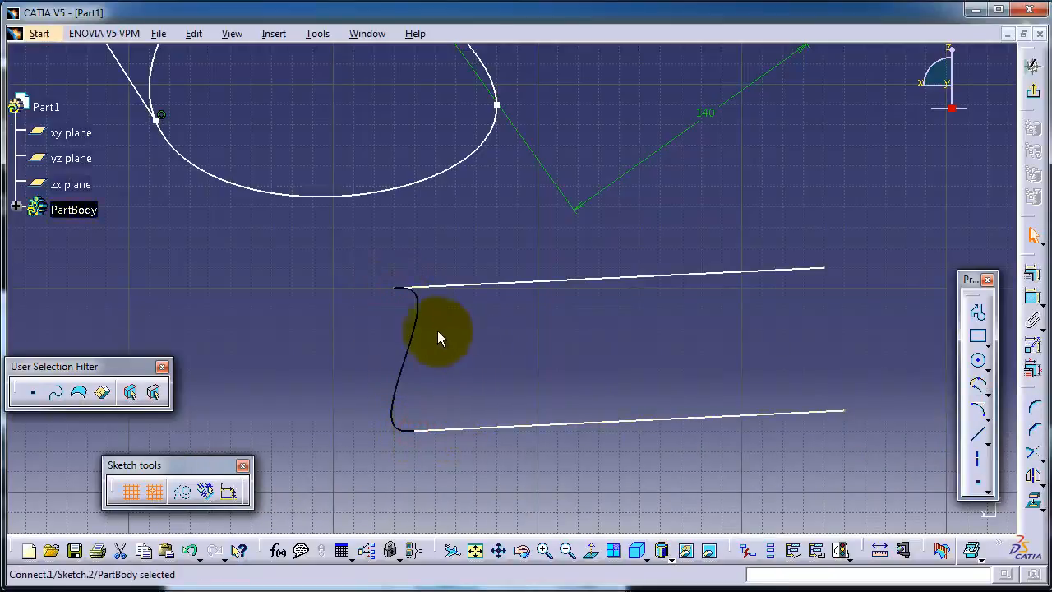
middle_drag(529, 331, 561, 316)
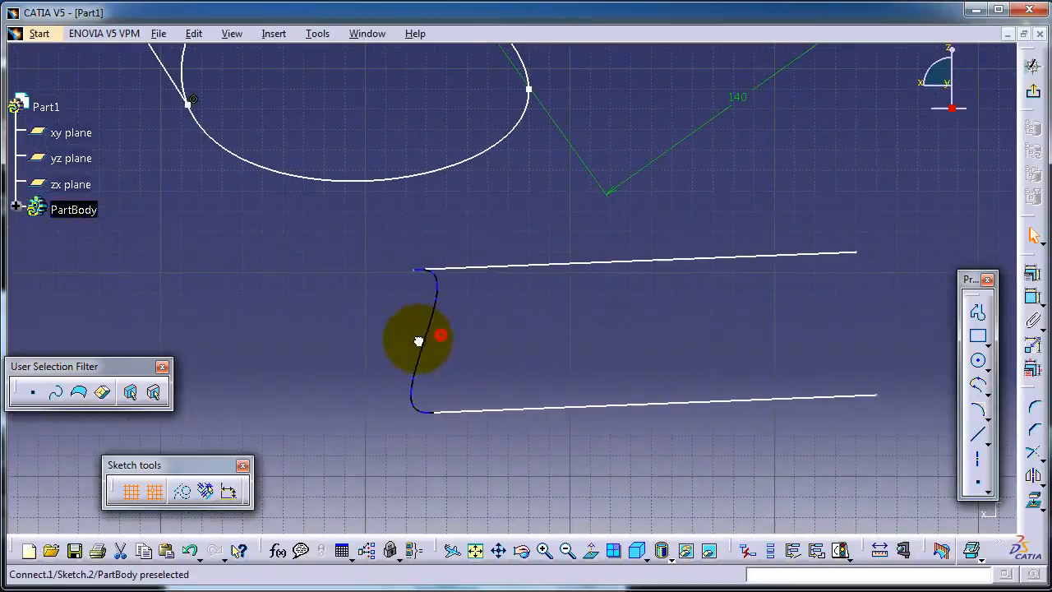